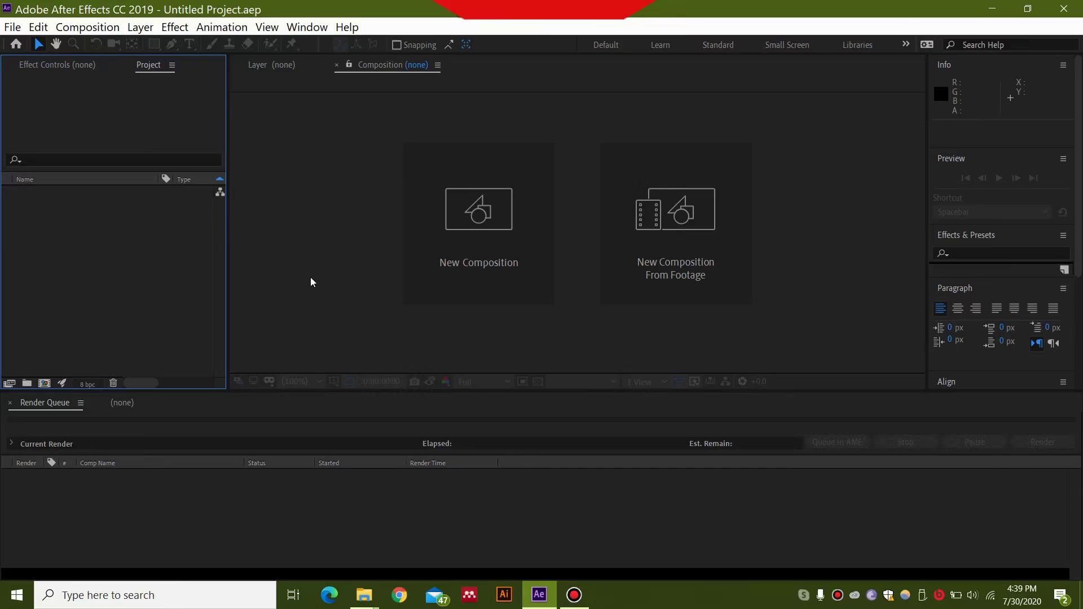
- Create Comp 1 at 1920×1080, 30 fps, with a 0:00:10:00 duration
left_click(88, 27)
left_click(98, 47)
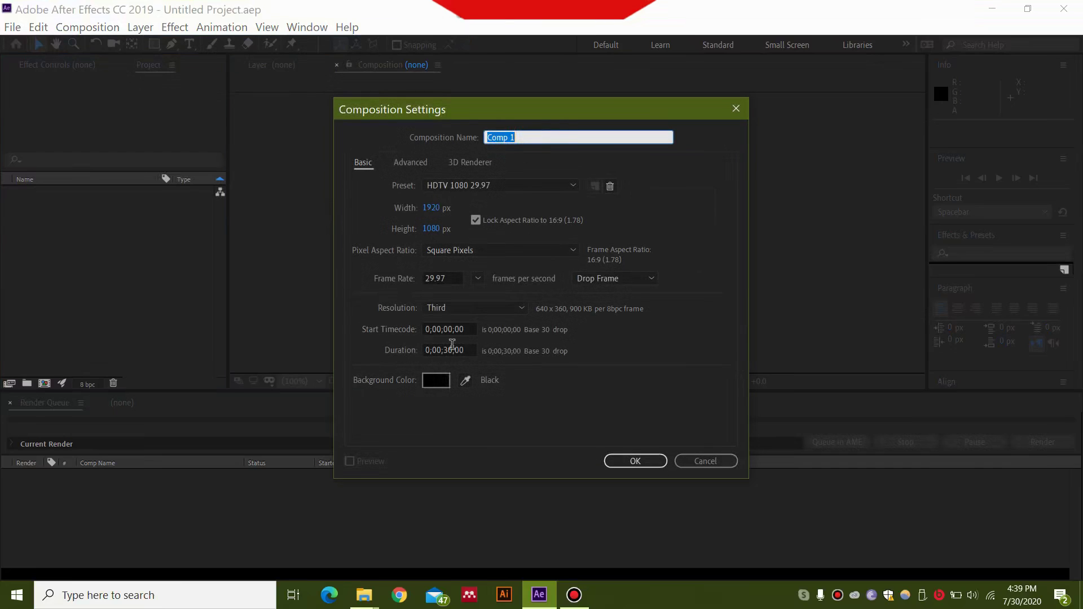
left_click(453, 350)
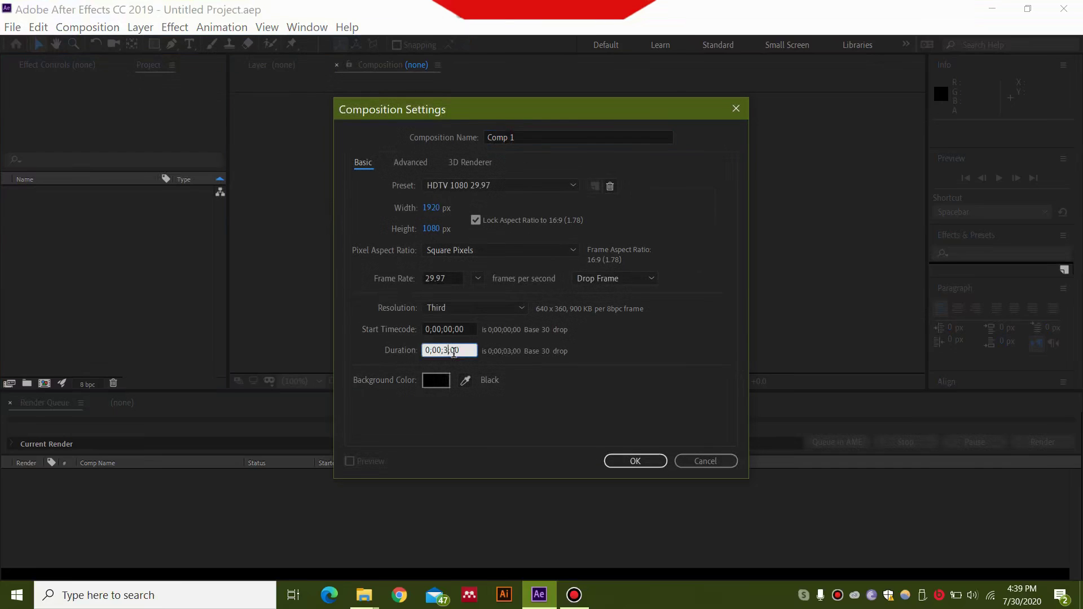
type("10")
left_click(424, 278)
left_click(477, 279)
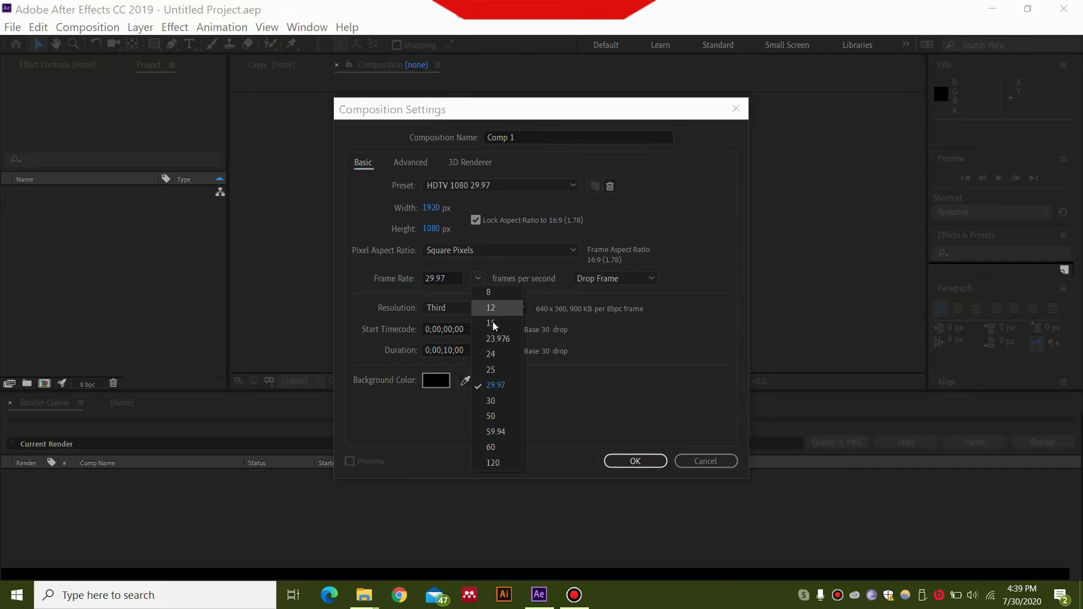
left_click(505, 399)
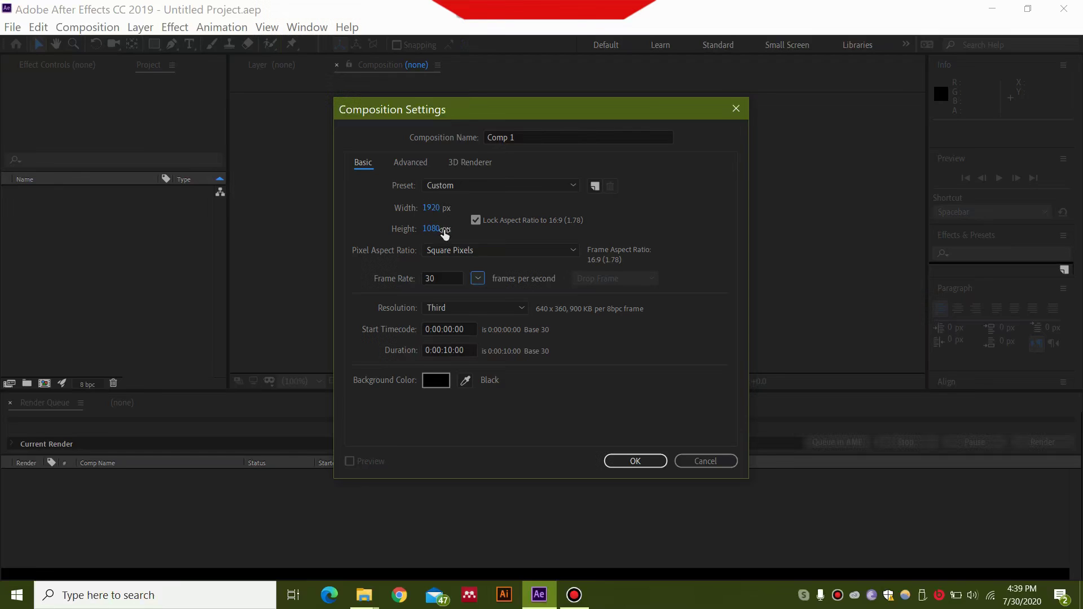
left_click(617, 461)
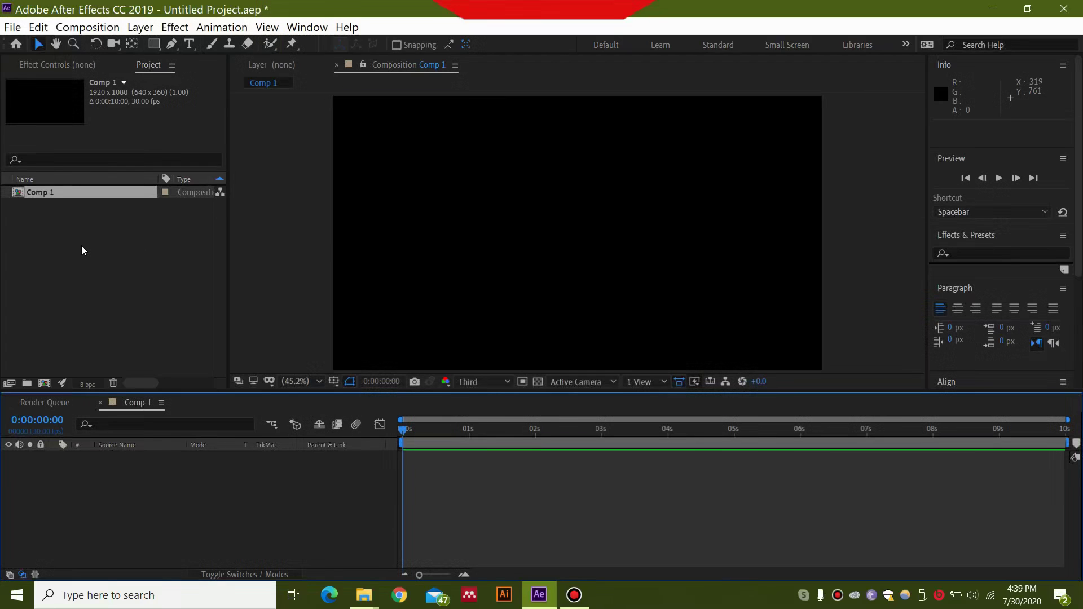
- Add a new shape layer and draw a red-filled rectangle across the middle of the frame
right_click(144, 489)
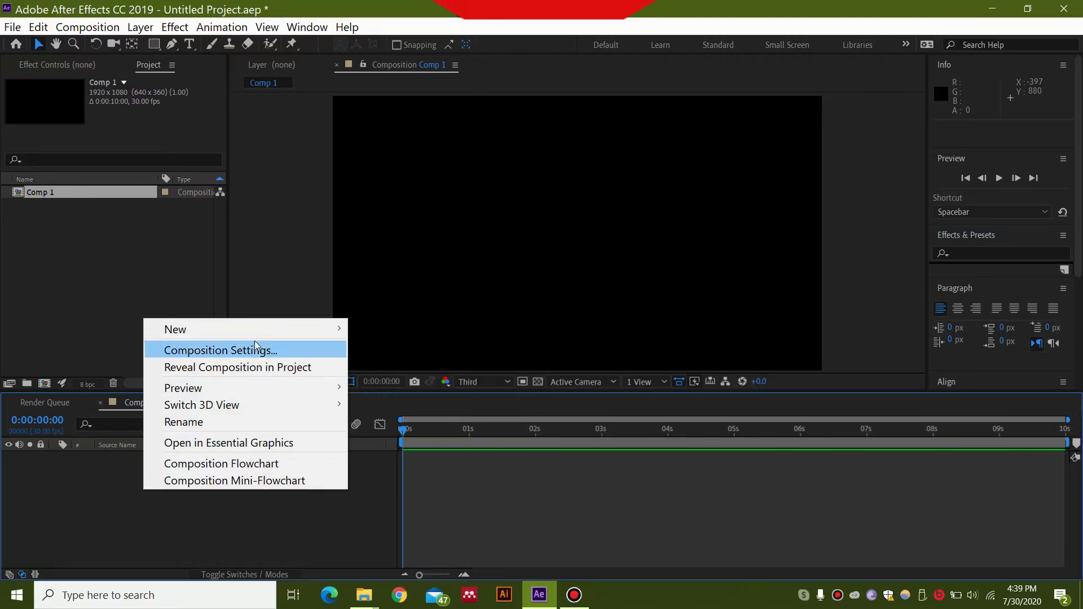
mouse_move(278, 329)
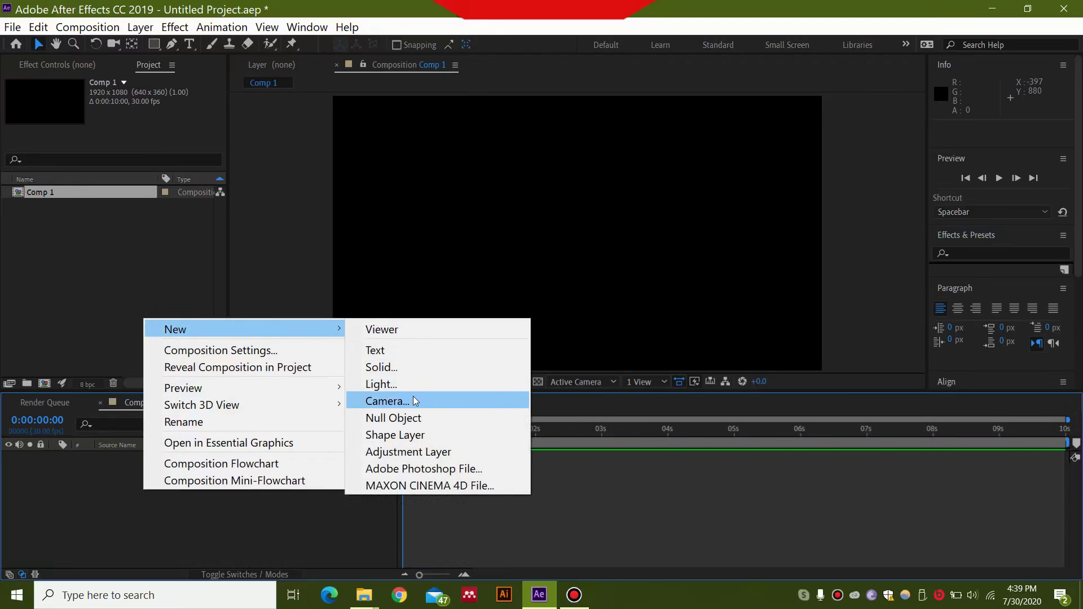
left_click(422, 435)
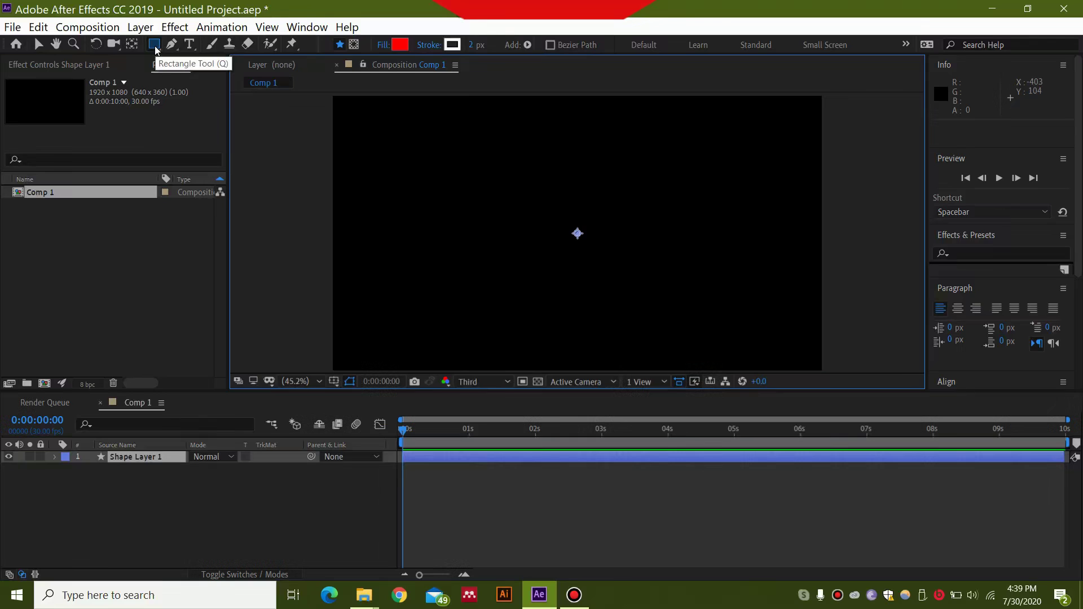
left_click_drag(155, 50, 216, 44)
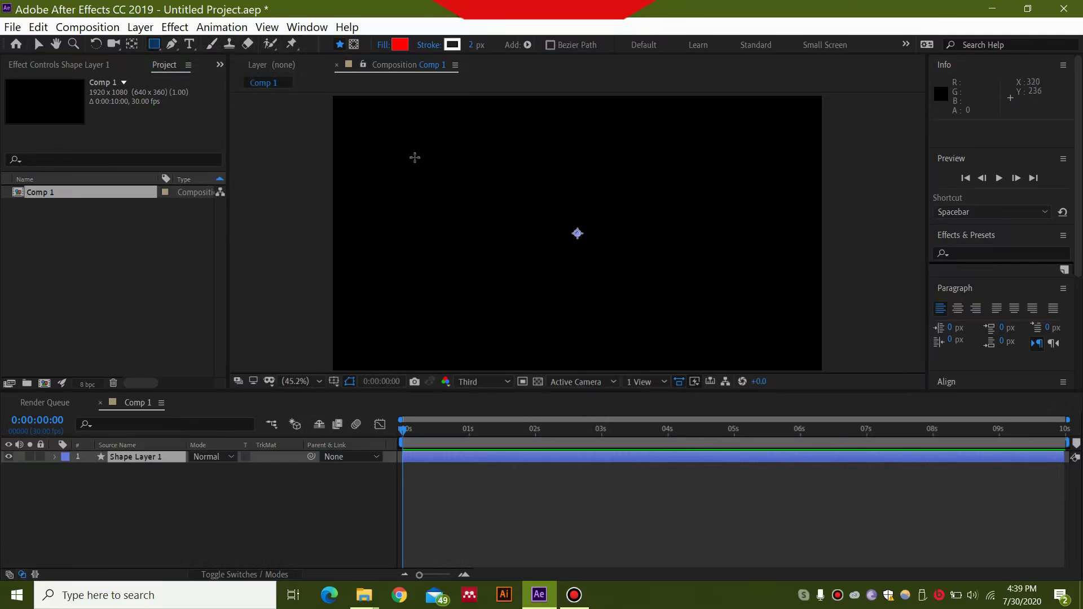
mouse_move(415, 162)
left_mouse_down()
mouse_move(655, 268)
mouse_move(674, 297)
mouse_move(742, 335)
mouse_move(728, 330)
left_mouse_up()
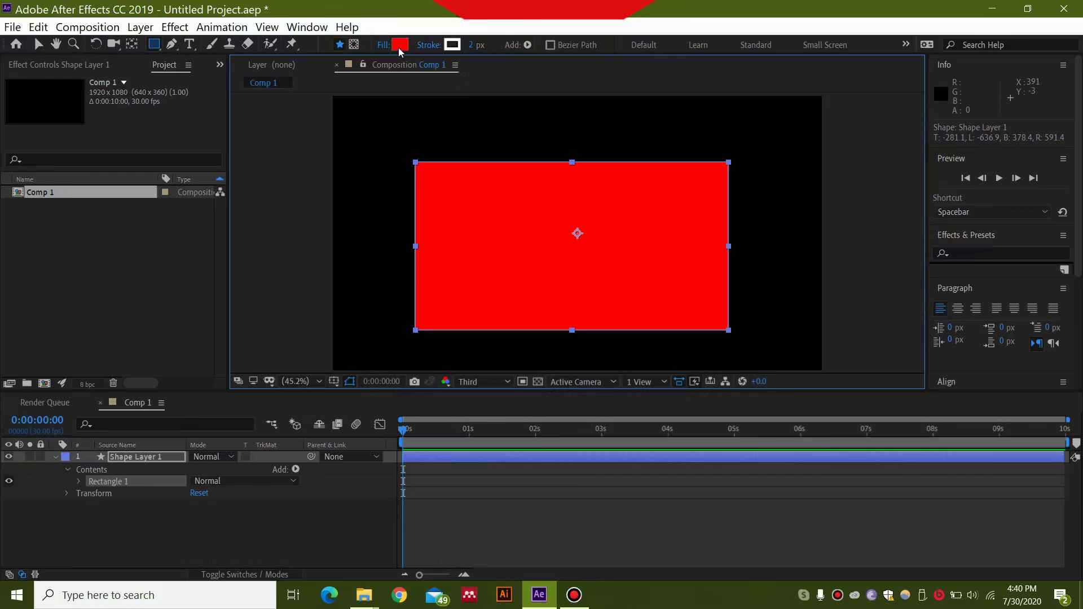
- Cycle the rectangle's fill through linear and radial gradient to None
left_click(399, 45, "alt")
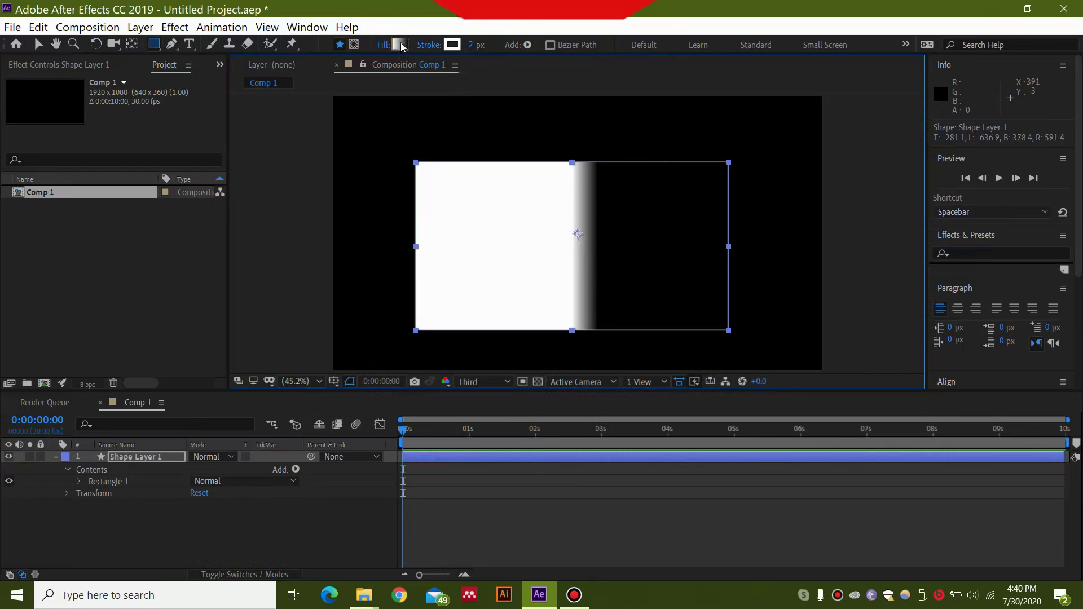
left_click(400, 45, "alt")
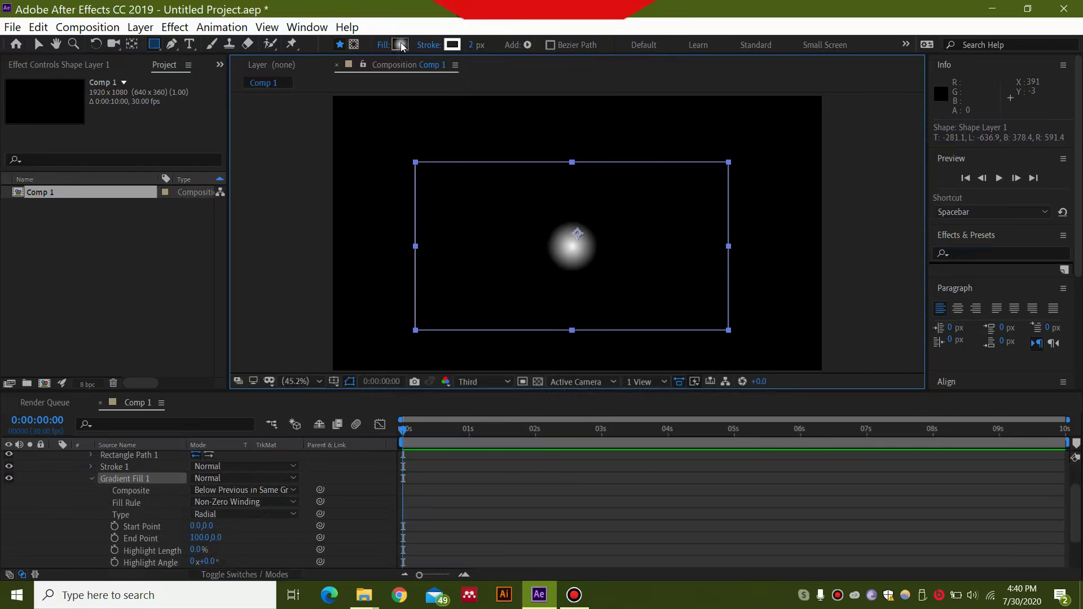
left_click(401, 46, "alt")
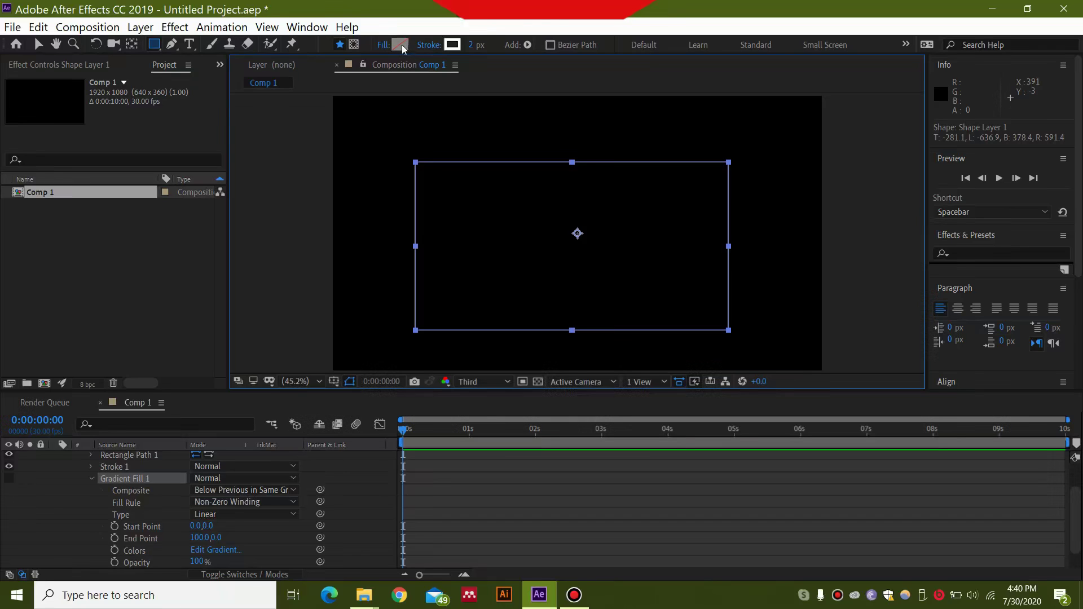
- Set the rectangle's stroke width to 10 px
left_click(475, 45)
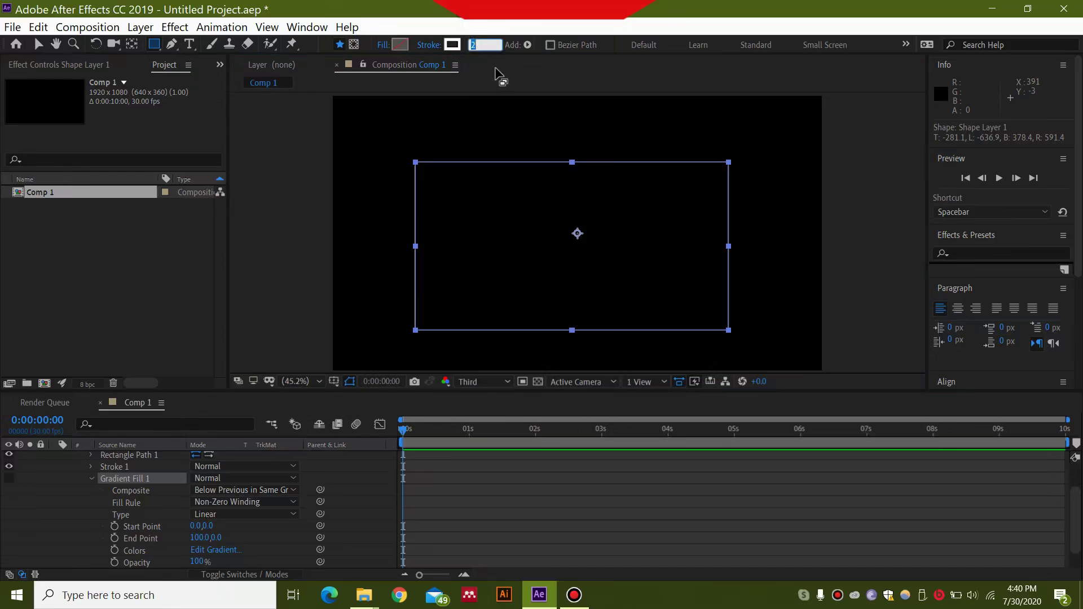
type("10")
key("Return")
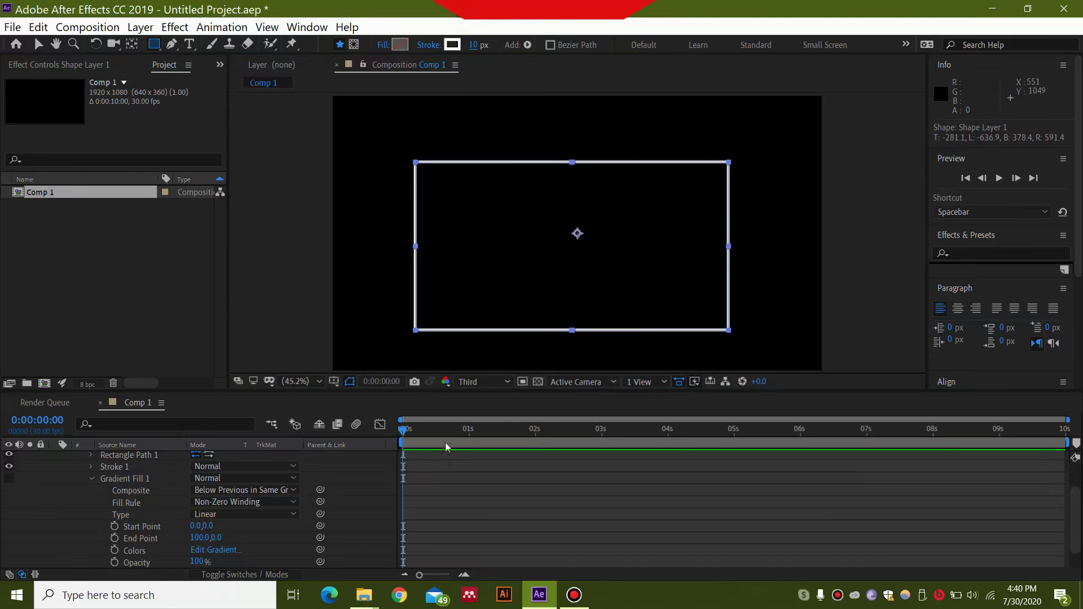
- Set Rectangle Path 1's size to 720 px tall, about 1340.9 px wide
scroll(237, 490, "up", 2)
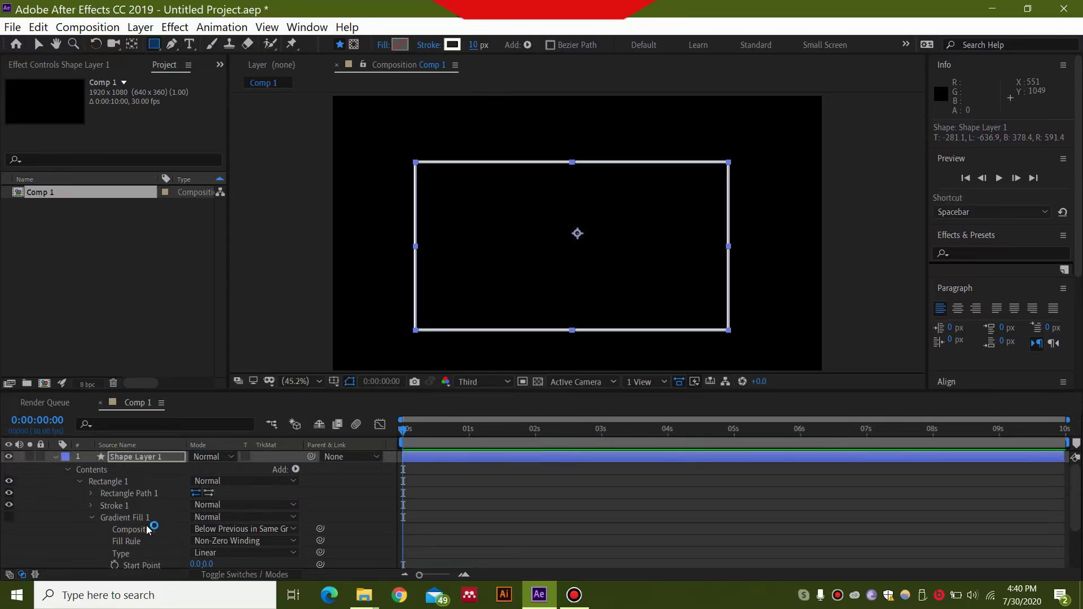
scroll(152, 519, "down", 1)
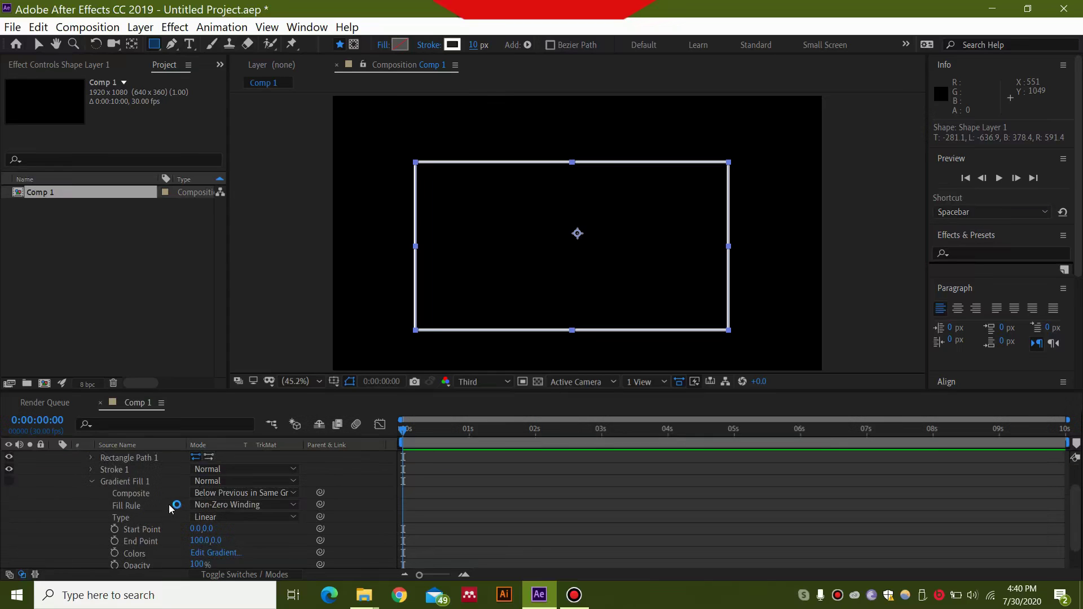
scroll(172, 509, "down", 1)
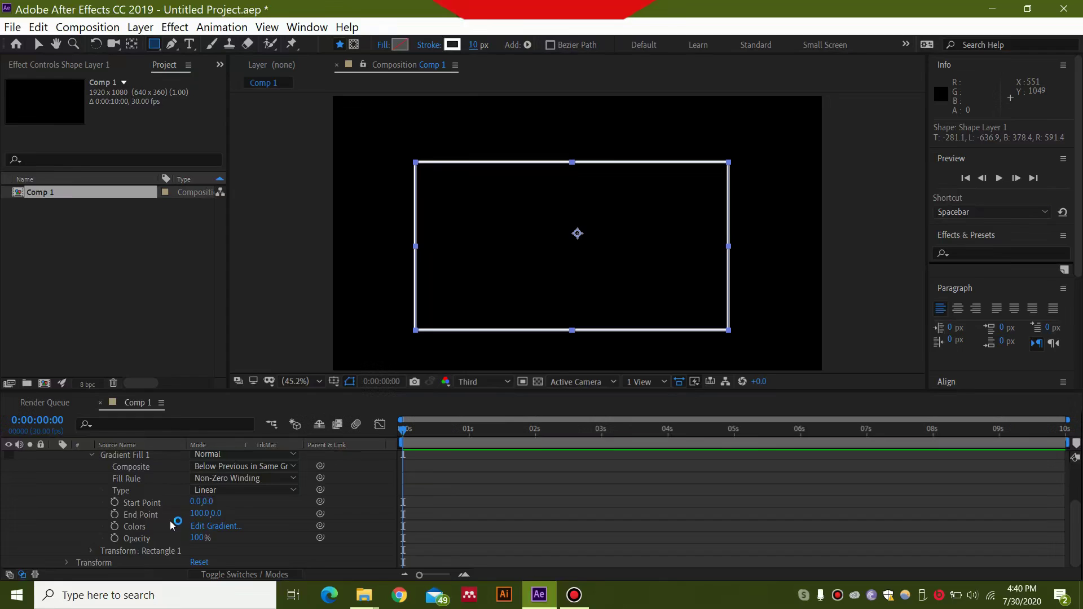
scroll(171, 524, "up", 3)
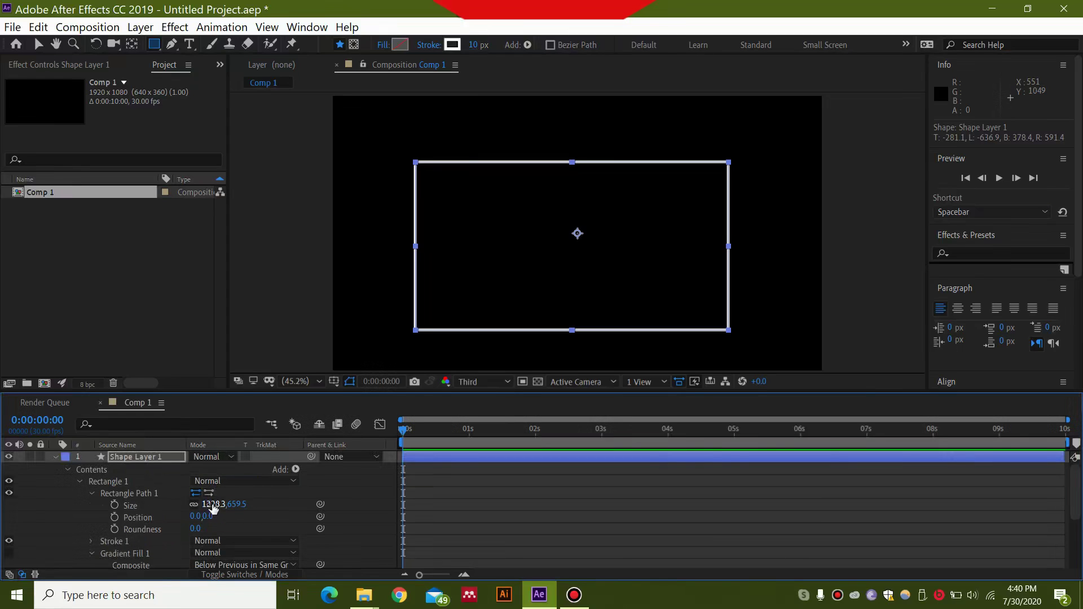
left_click(212, 504)
type("128")
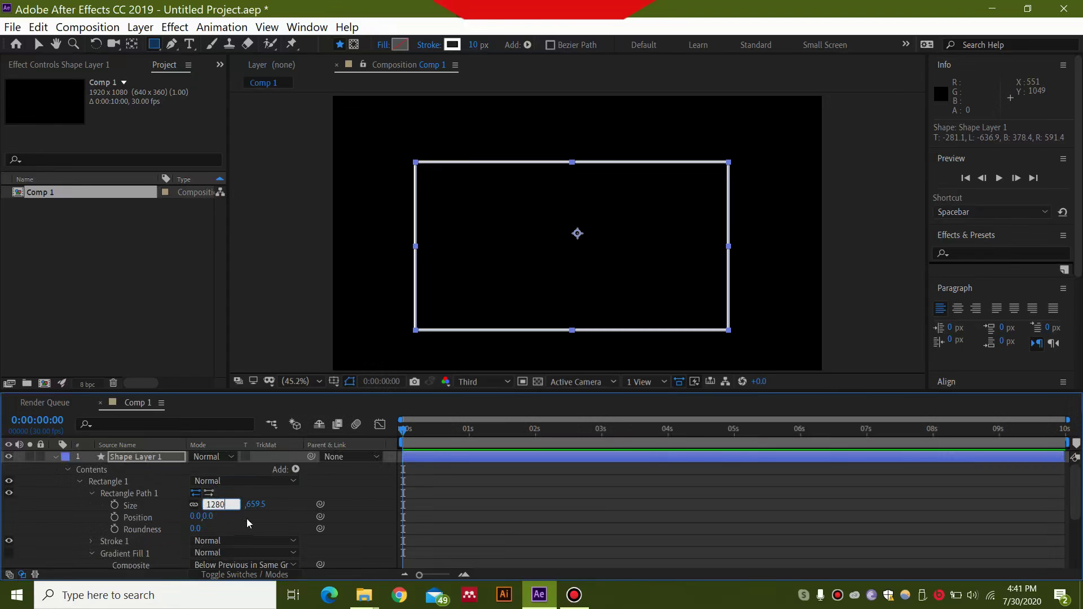
key("Tab")
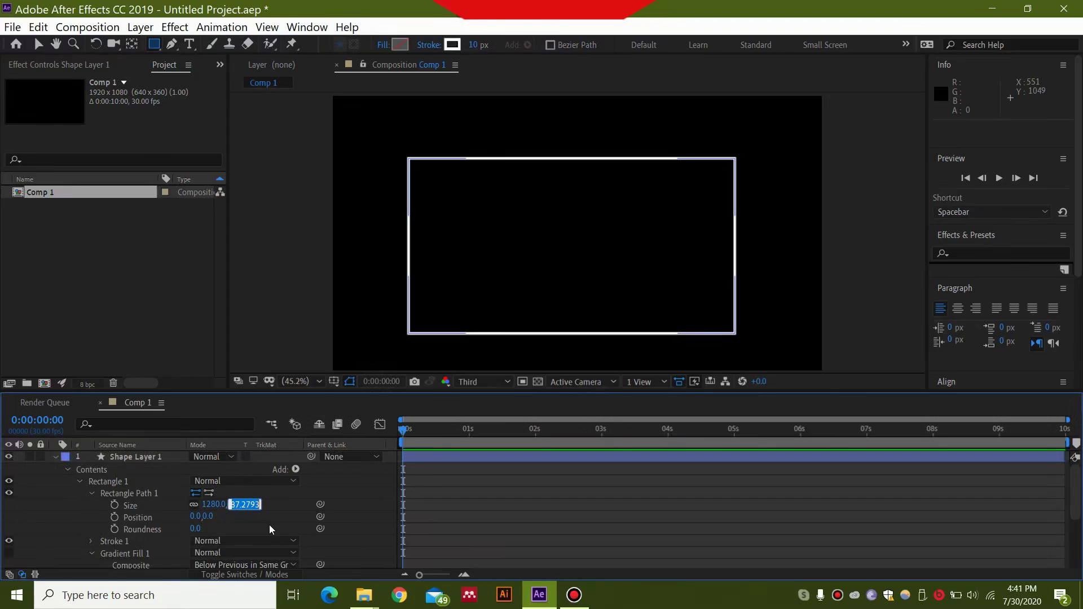
type("720")
key("Return")
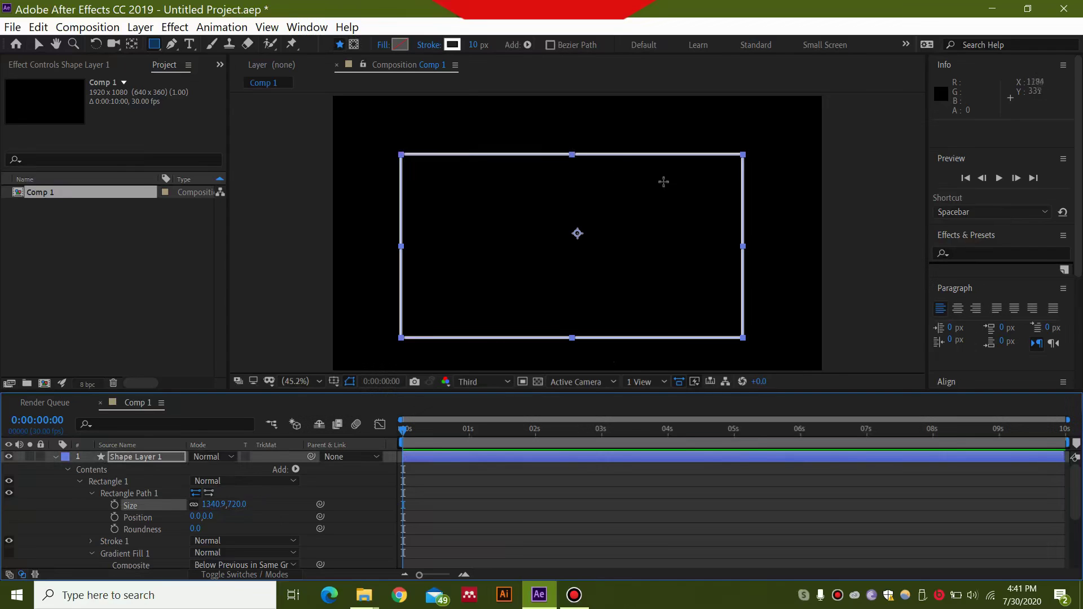
- Center the rectangle horizontally and vertically, and show the Align panel
left_click_drag(1003, 341, 996, 342)
scroll(1074, 322, "down", 3)
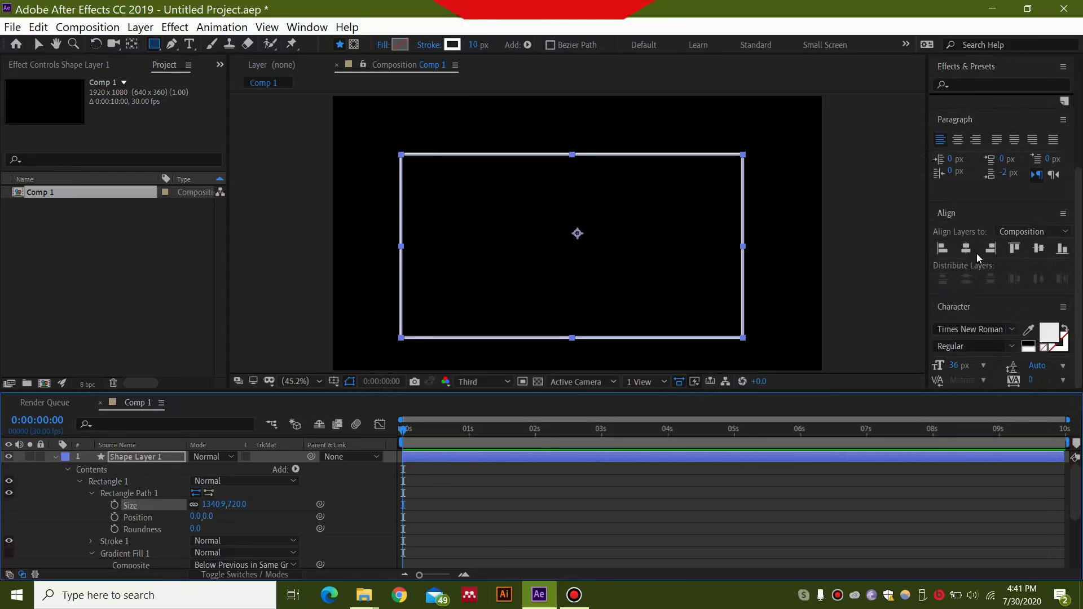
left_click(966, 249)
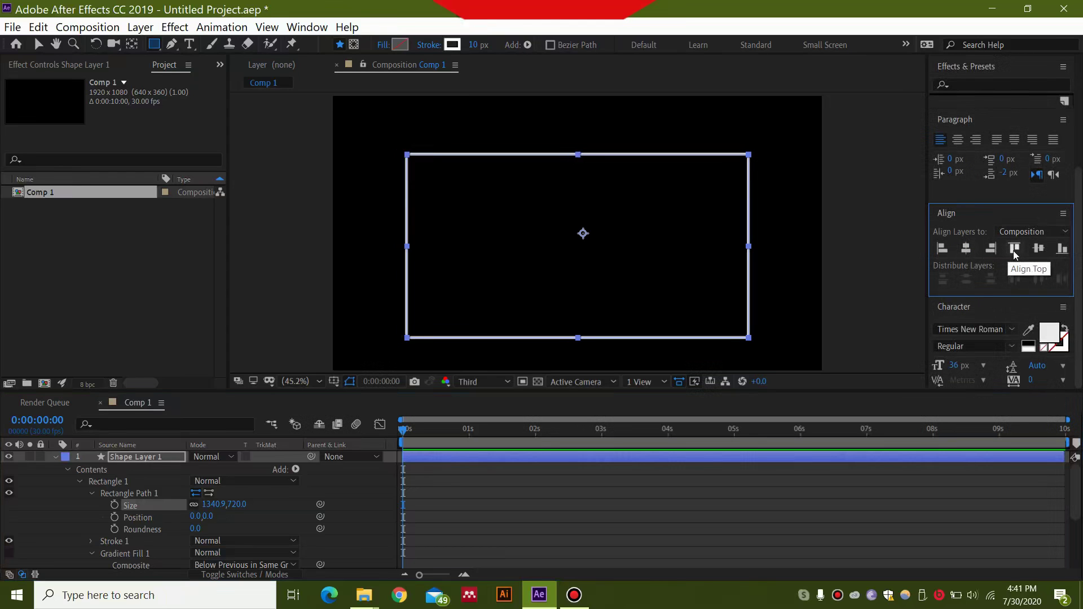
left_click(1036, 249)
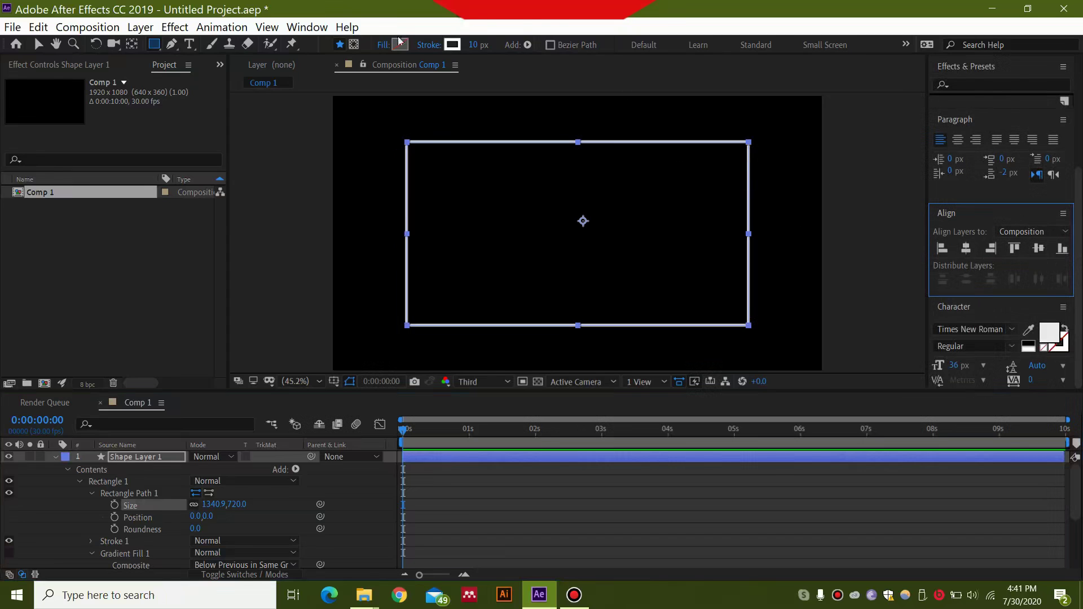
left_click(307, 27)
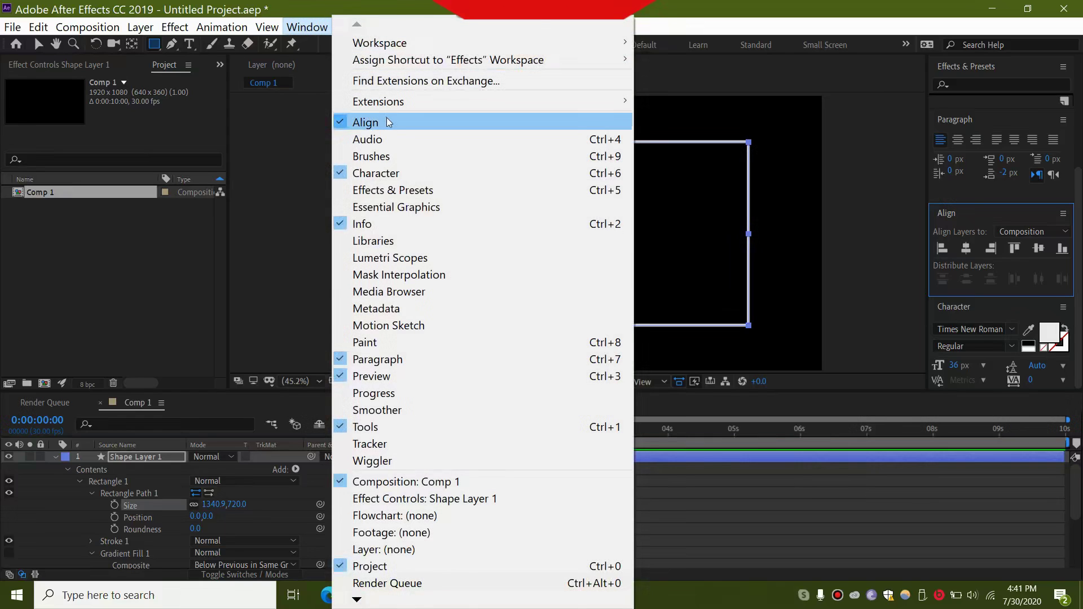
left_click(640, 10)
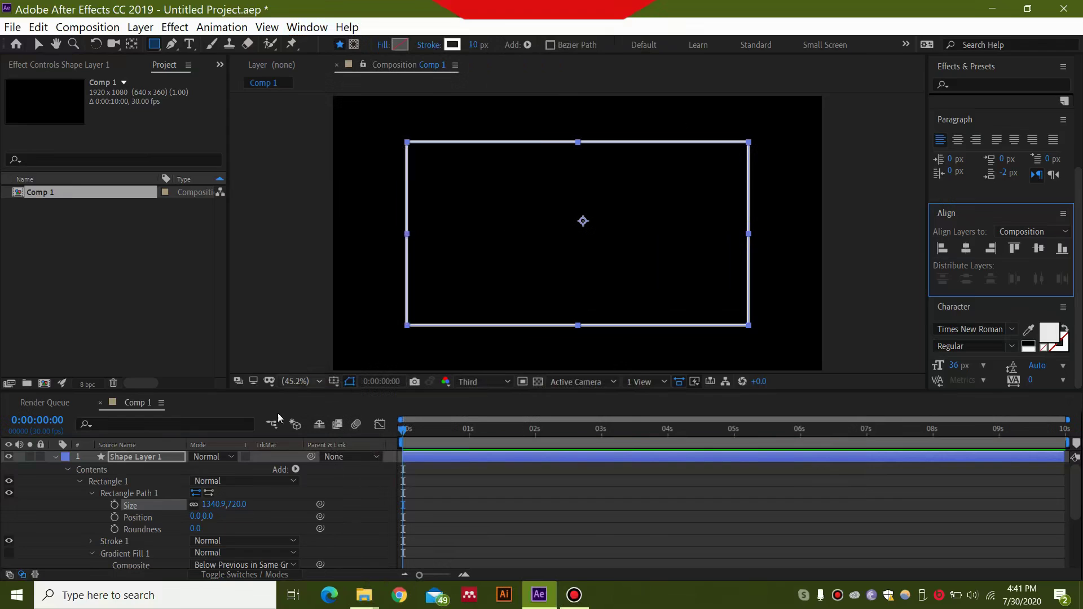
- Set the rectangle's stroke width to 15 px
left_click(476, 45)
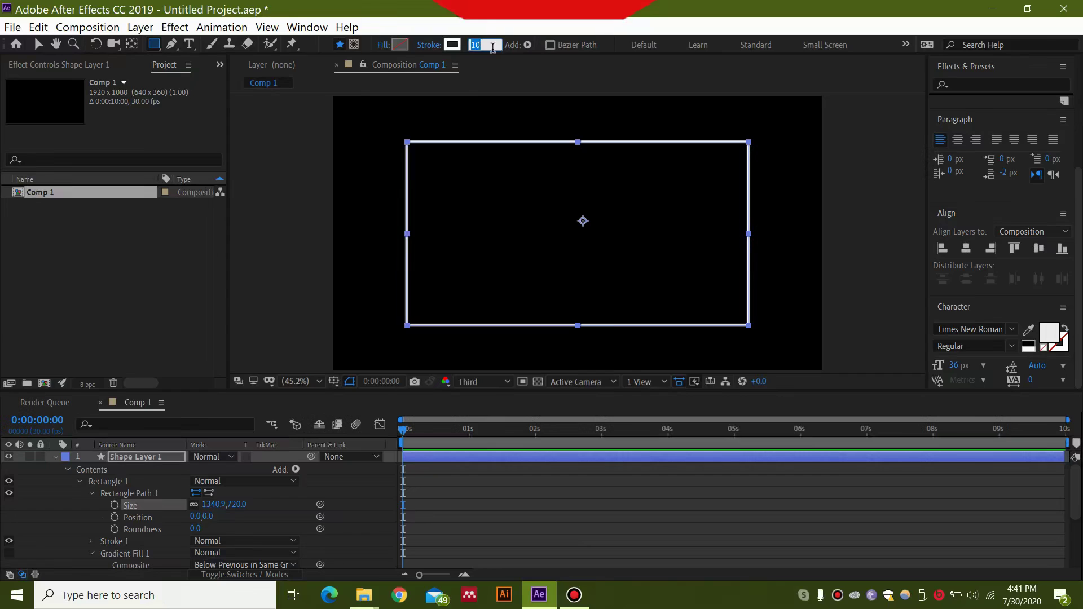
type("15")
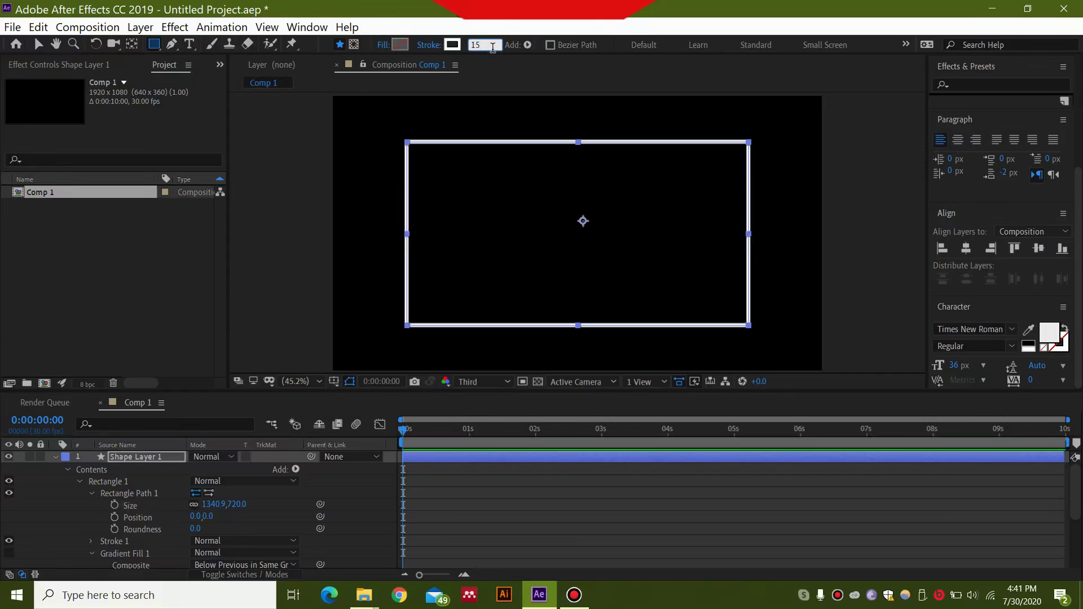
key("Return")
- Add a Gradient Overlay layer style to Shape Layer 1 and expand its settings in the timeline
left_click(140, 28)
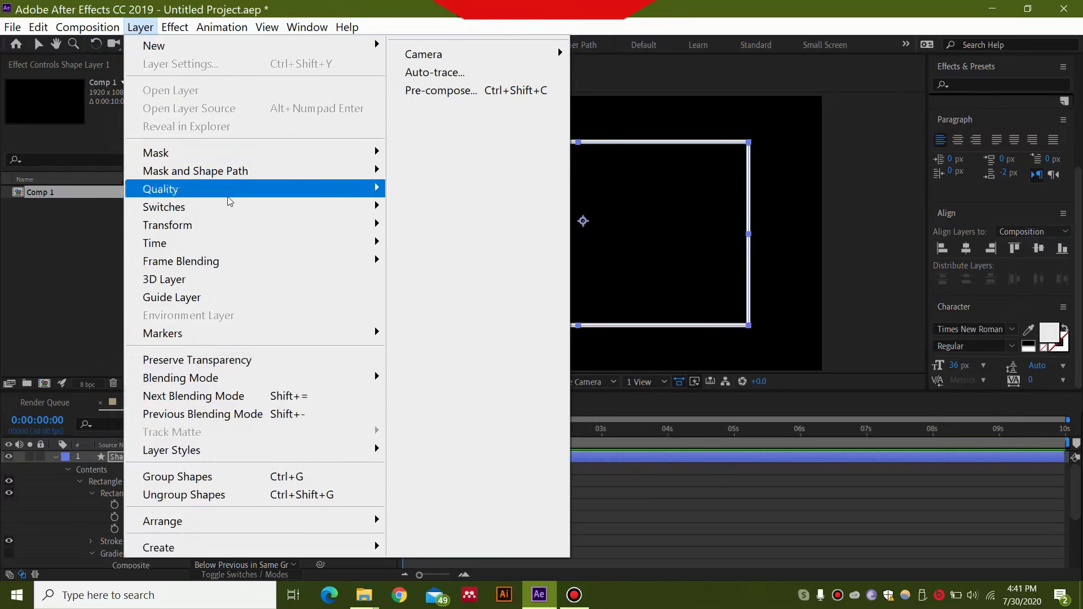
mouse_move(345, 451)
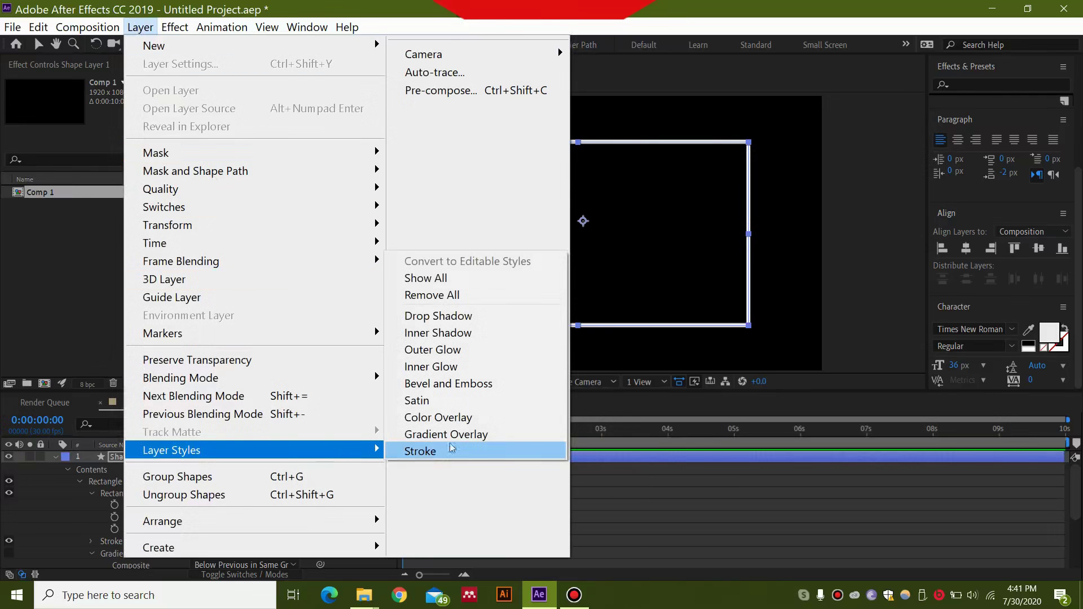
left_click(486, 439)
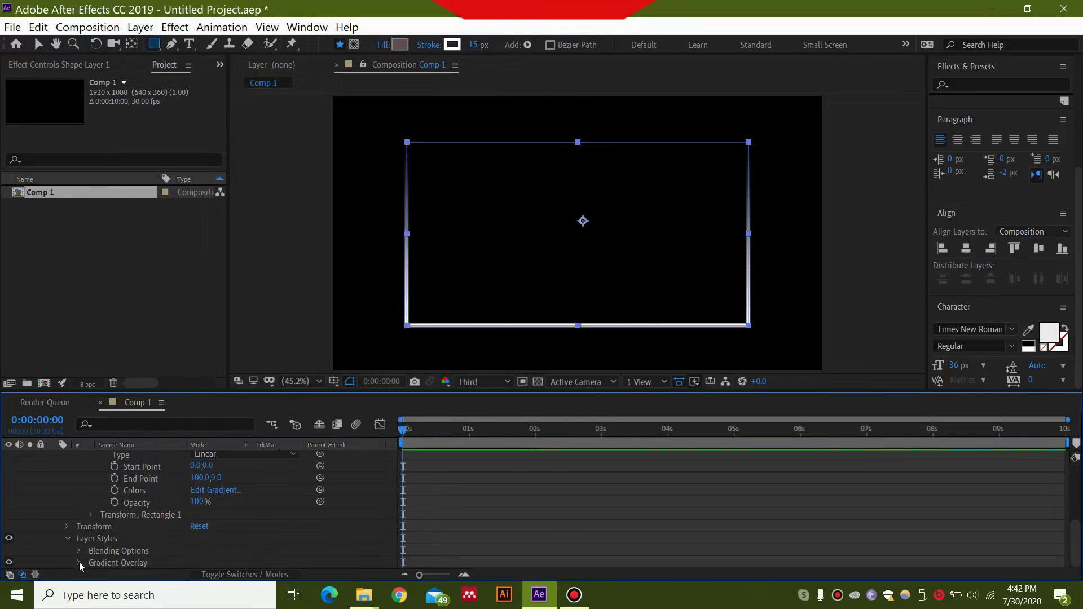
scroll(100, 547, "up", 5)
scroll(100, 546, "down", 5)
left_click(78, 562)
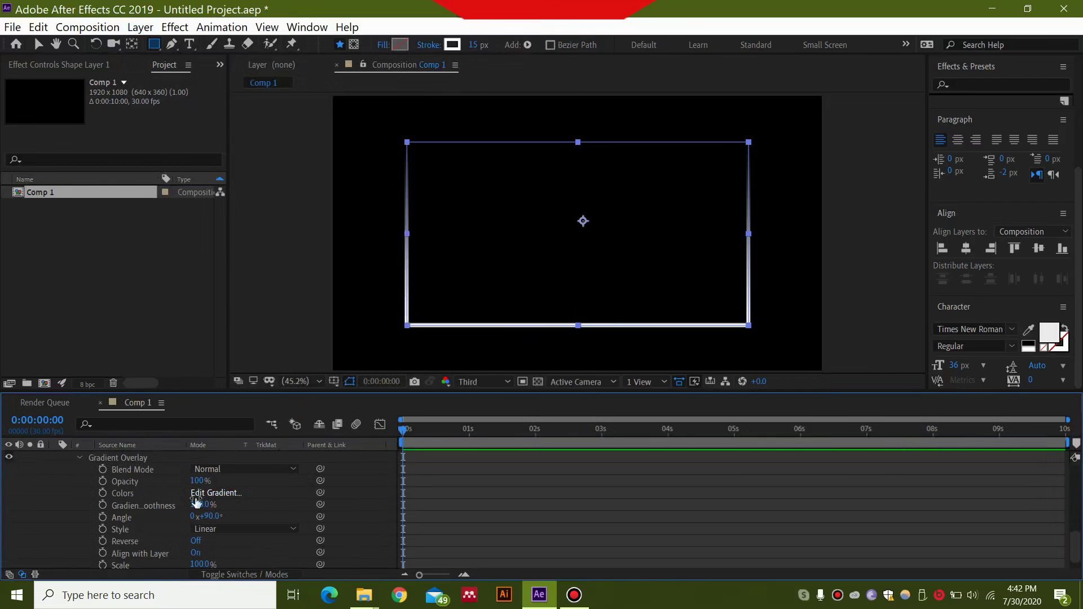
scroll(172, 498, "up", 2)
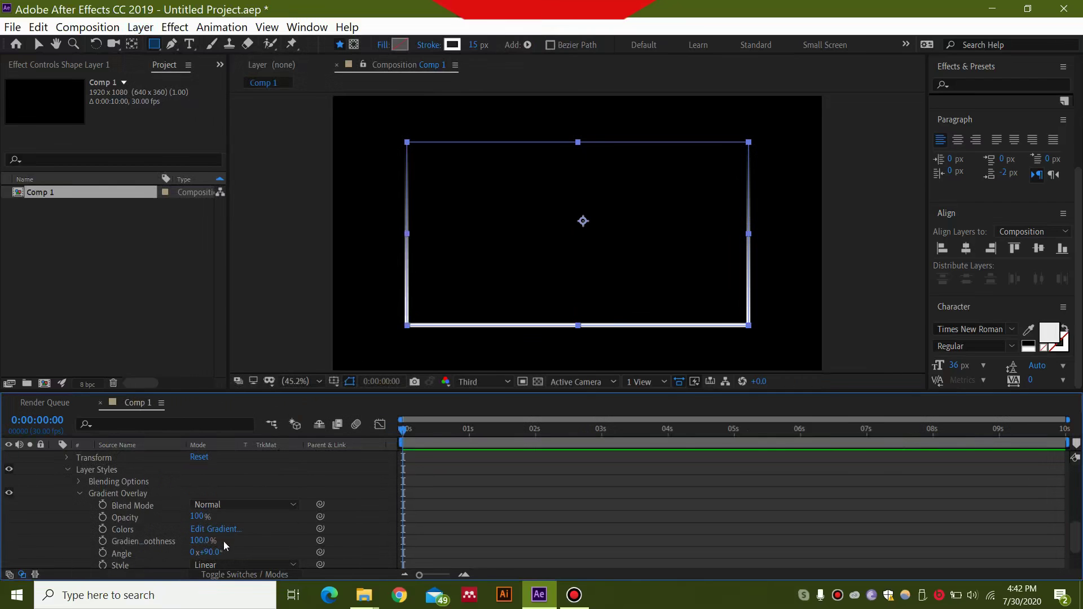
scroll(223, 540, "down", 2)
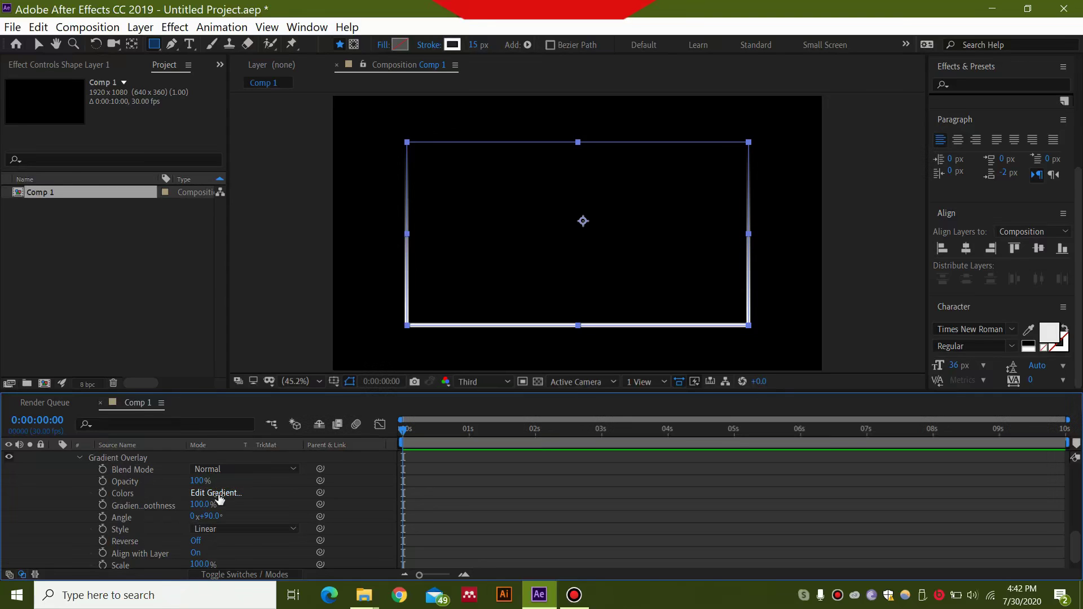
scroll(220, 508, "up", 6)
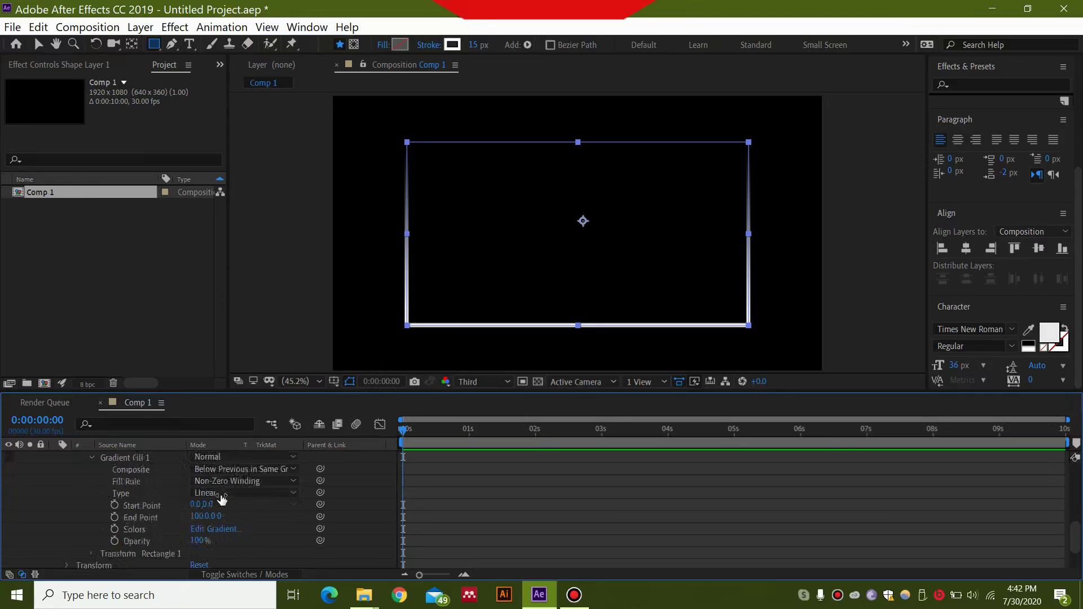
- Import gradient photoshop thumbnail.jpg and the kisspng logo PNG, and add both to Comp 1
right_click(76, 222)
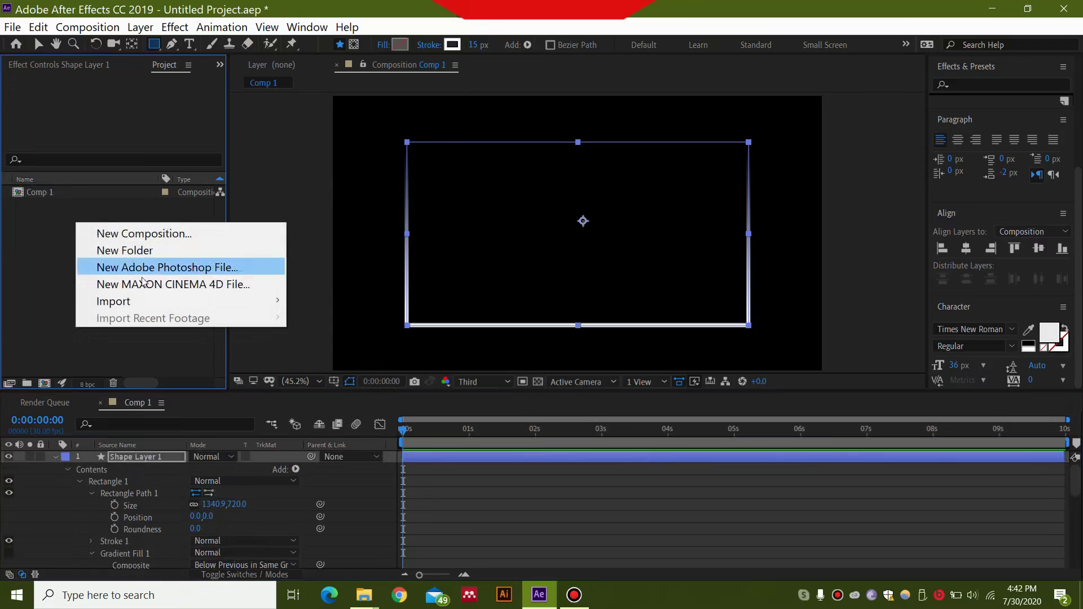
mouse_move(263, 303)
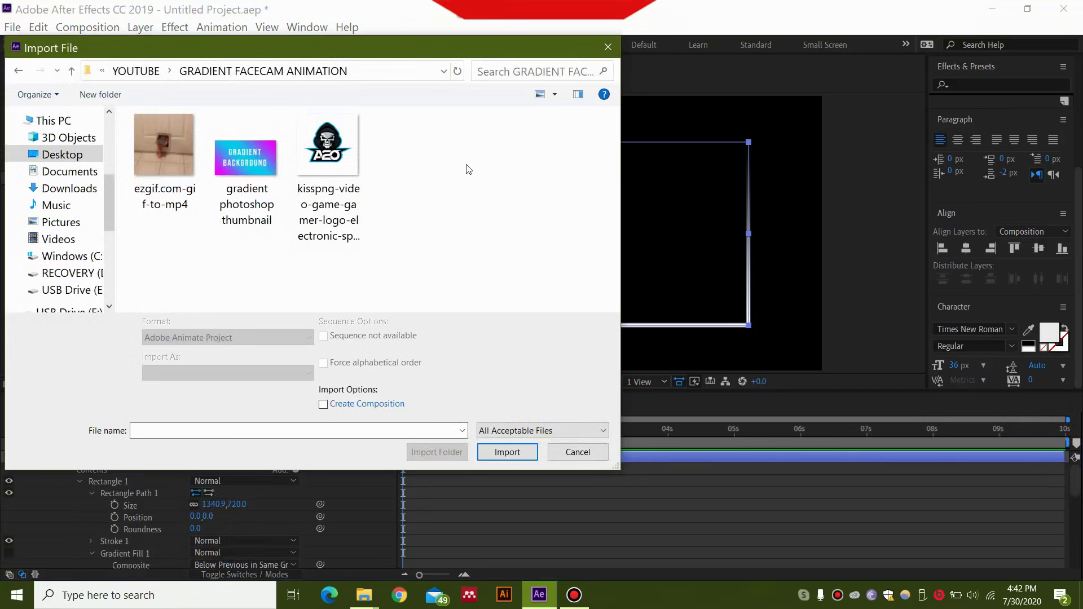
left_click_drag(466, 168, 265, 189)
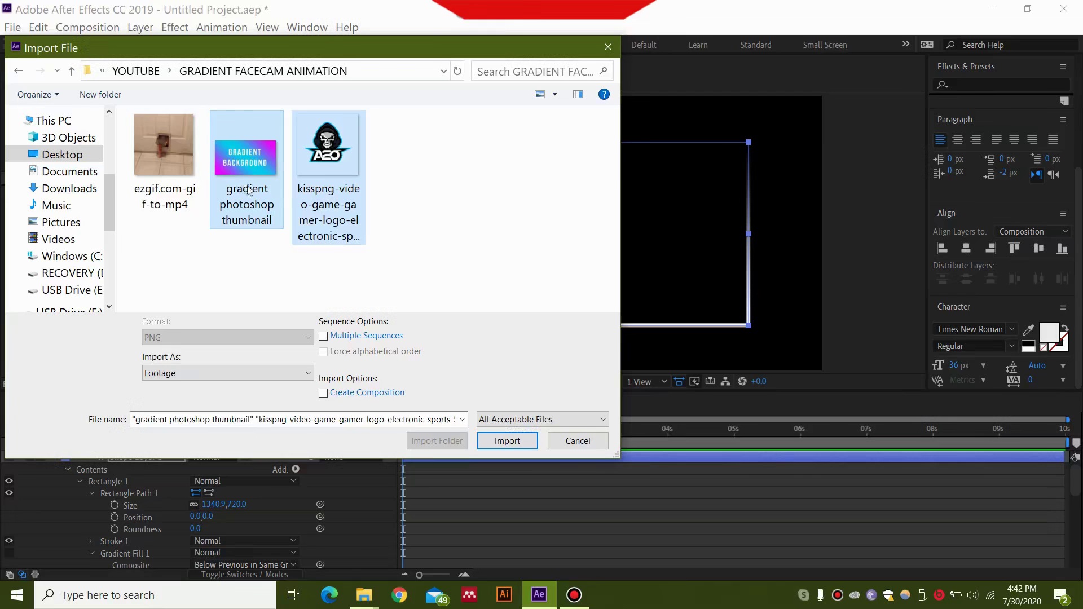
left_click(500, 443)
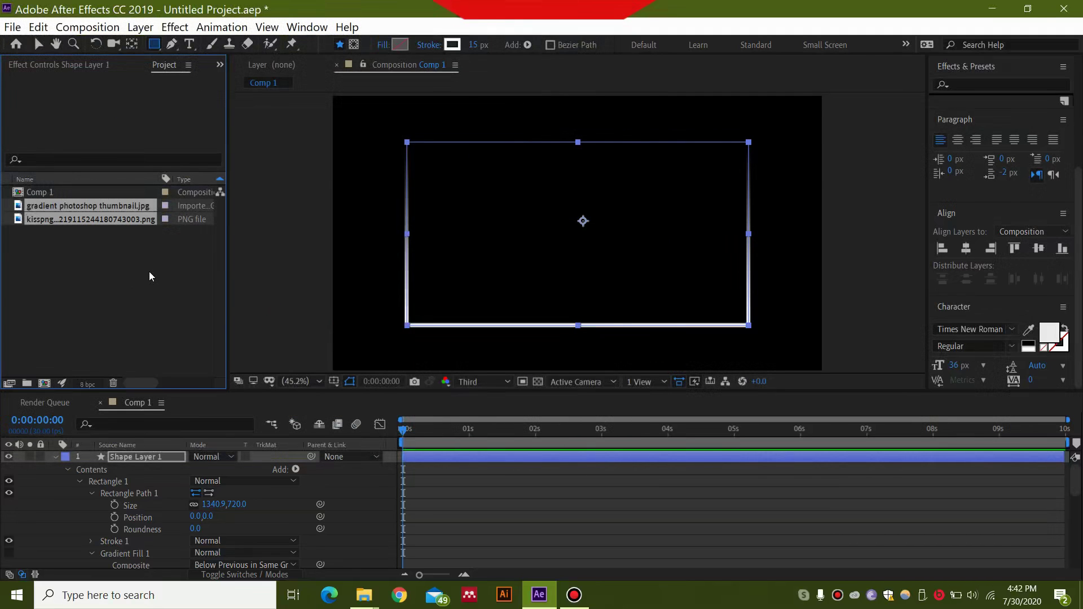
left_click_drag(101, 204, 137, 453)
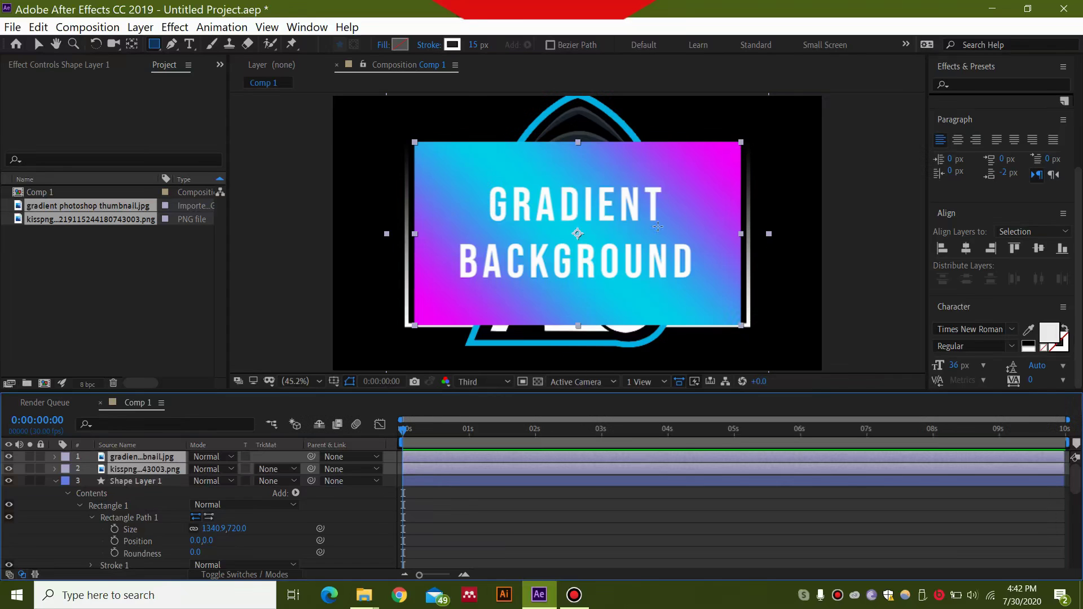
- With the Selection tool, scale the gradient thumbnail and logo images down into the frame's lower left
key("v")
left_click_drag(742, 145, 483, 270)
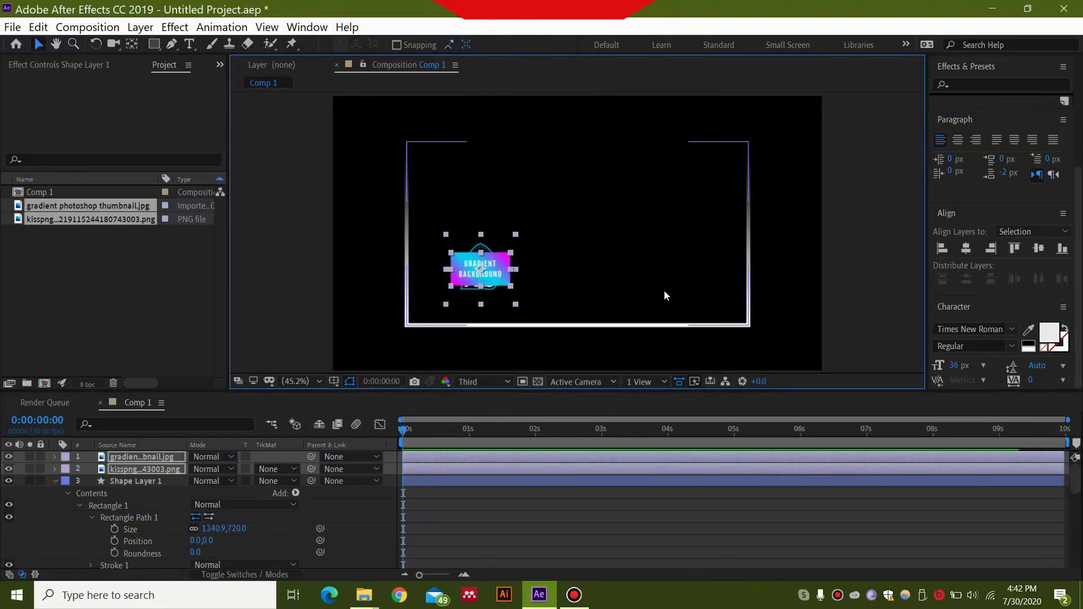
scroll(171, 509, "down", 5)
scroll(169, 513, "down", 4)
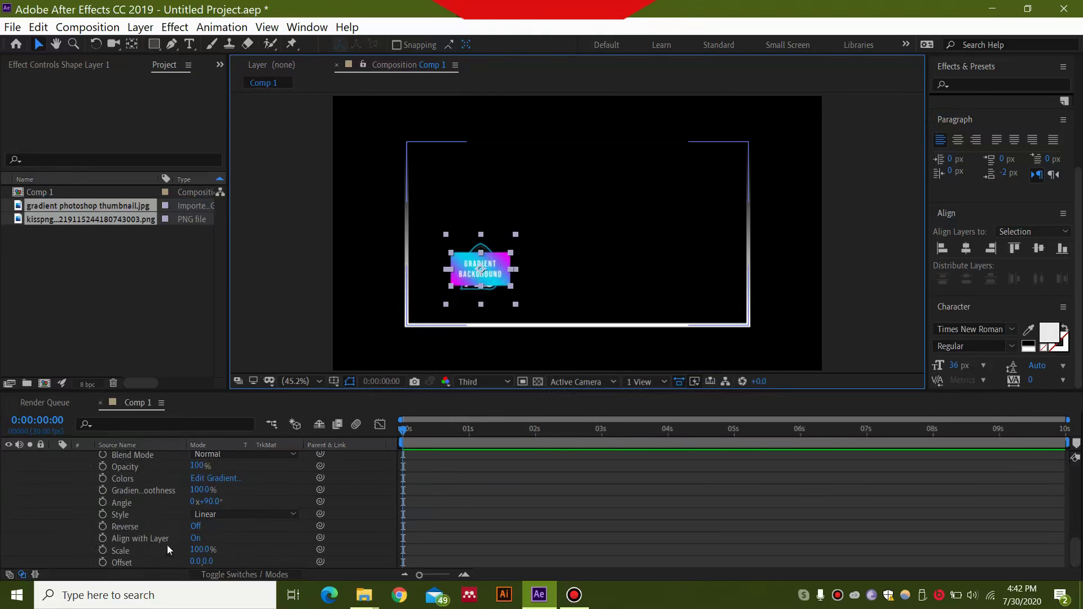
scroll(164, 539, "up", 3)
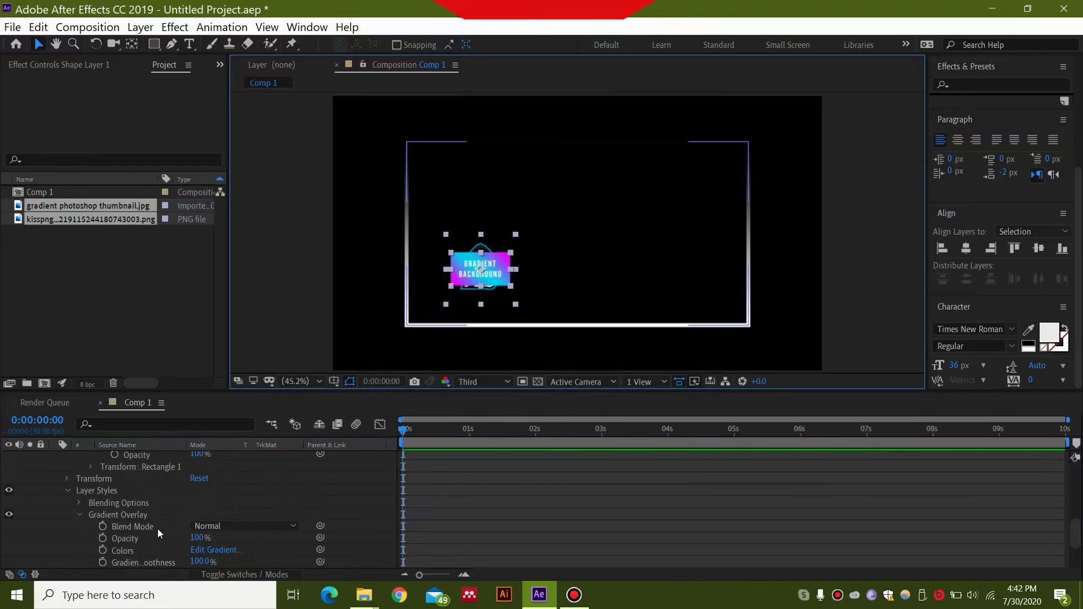
scroll(180, 538, "down", 2)
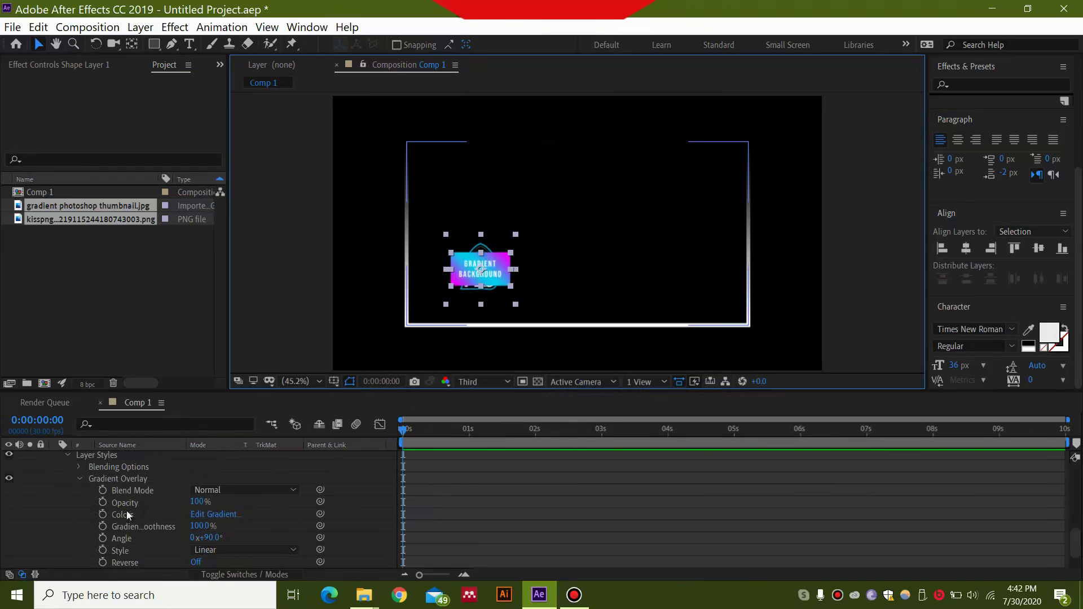
- In the Gradient Editor, set the first gradient stop to magenta sampled from the thumbnail
left_click(223, 518)
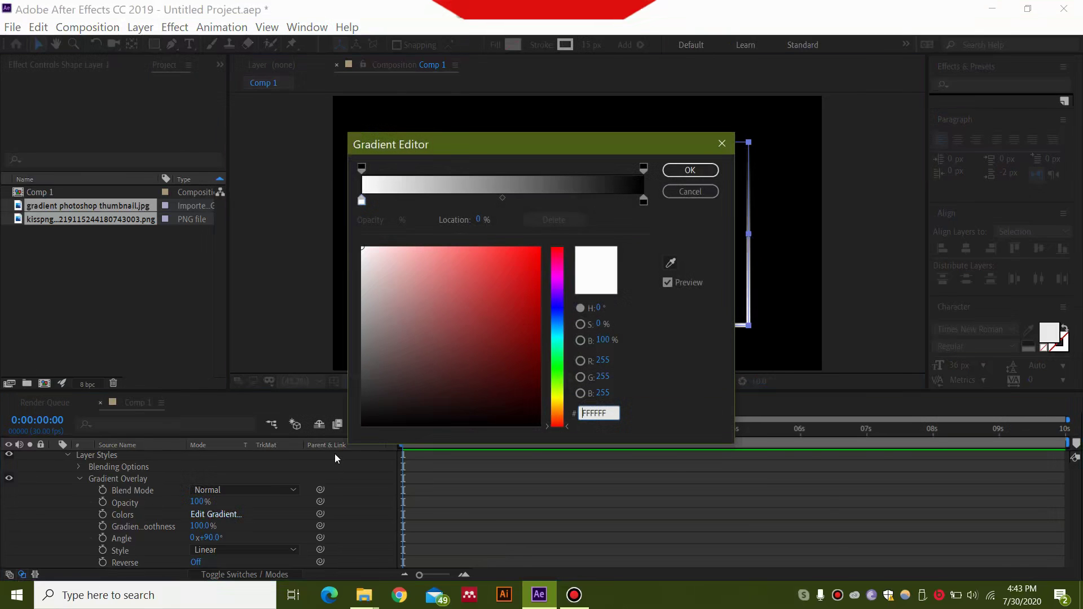
left_click_drag(488, 146, 172, 148)
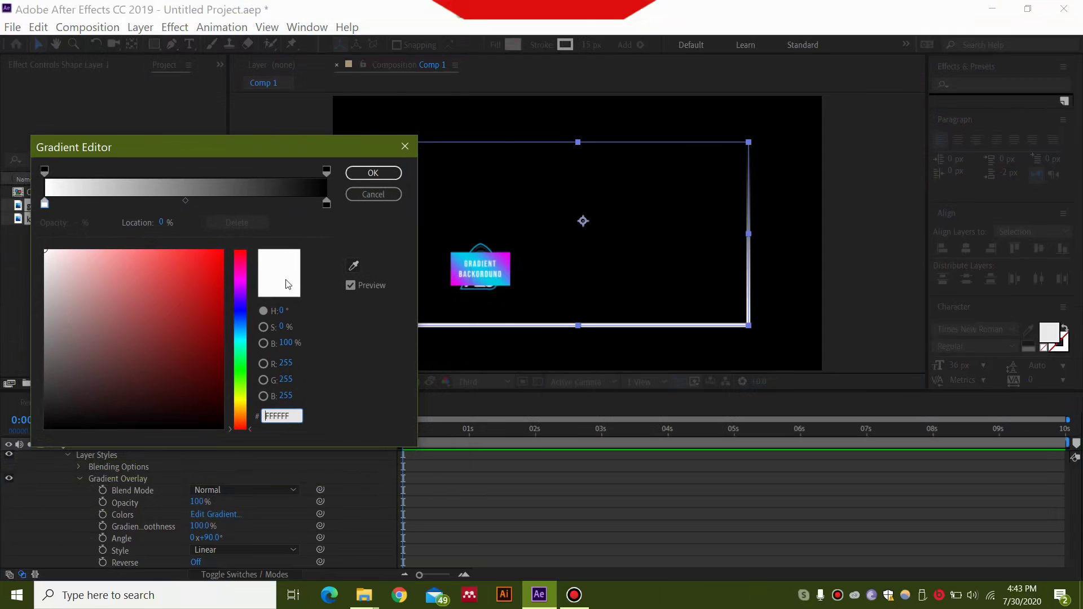
left_click(44, 204)
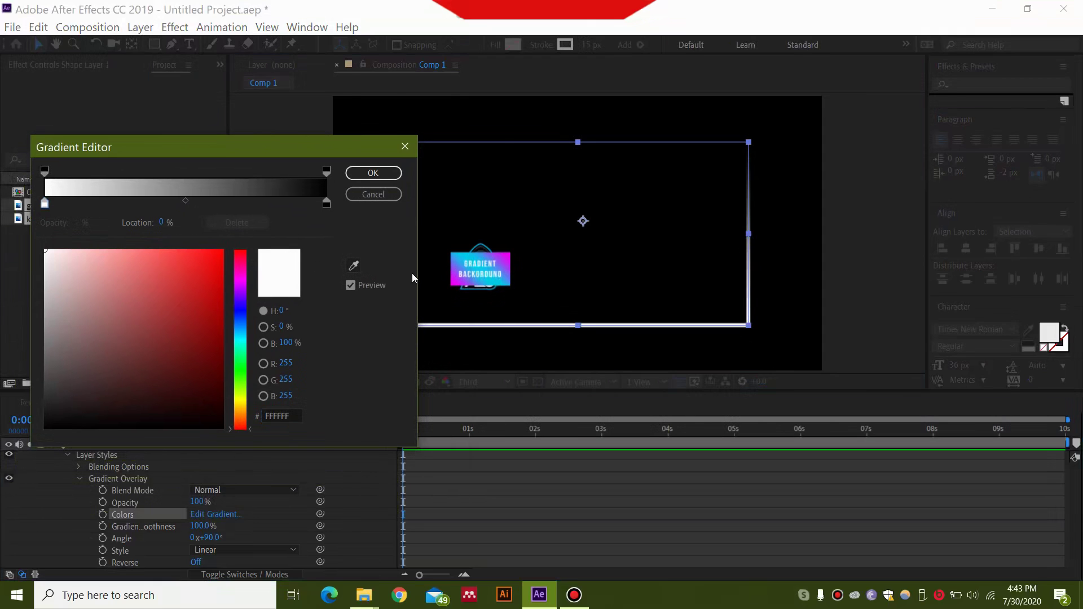
left_click(354, 266)
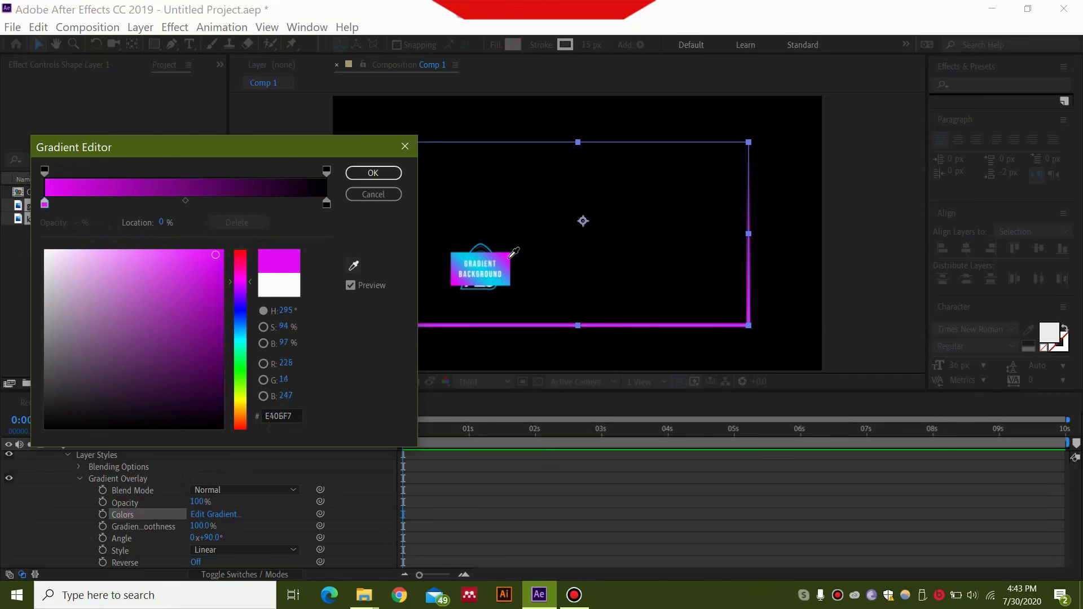
left_click(509, 262)
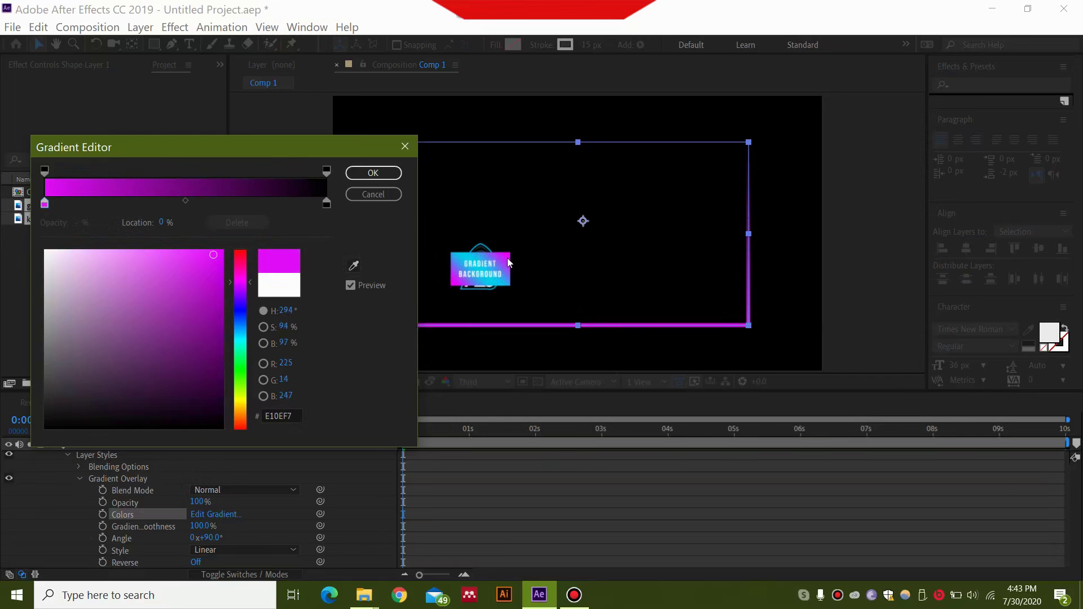
- Set the right gradient stop to cyan sampled from the thumbnail and confirm the gradient
left_click(325, 205)
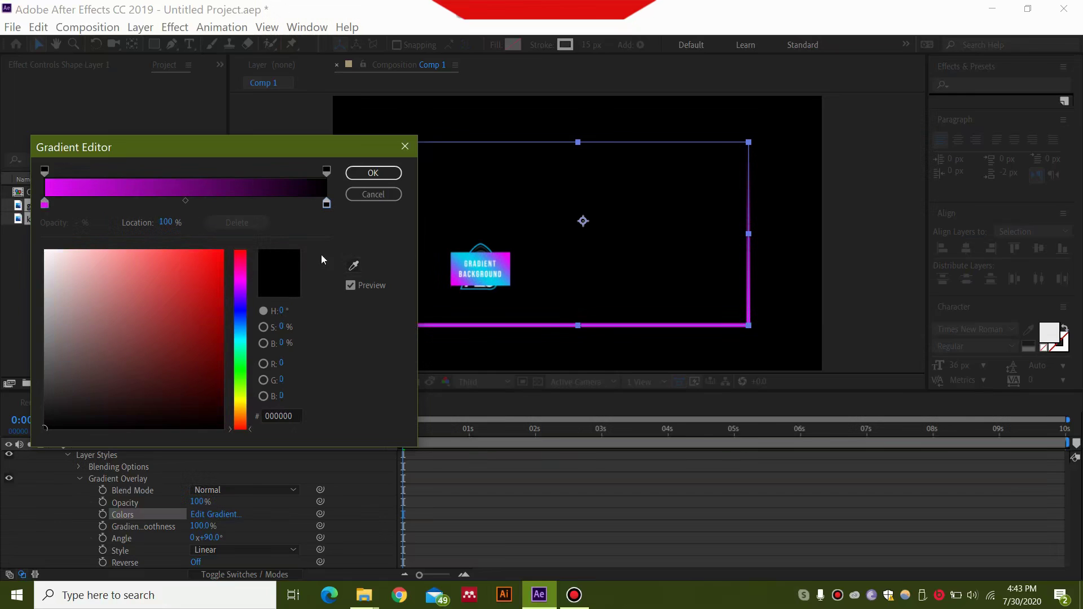
left_click(354, 265)
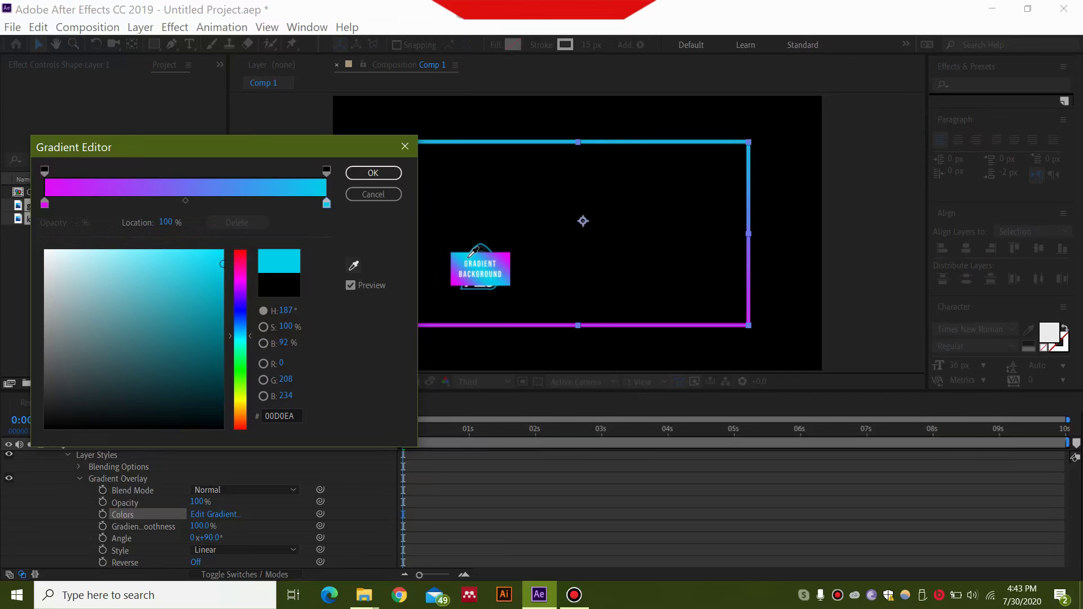
left_click(480, 263)
left_click(351, 174)
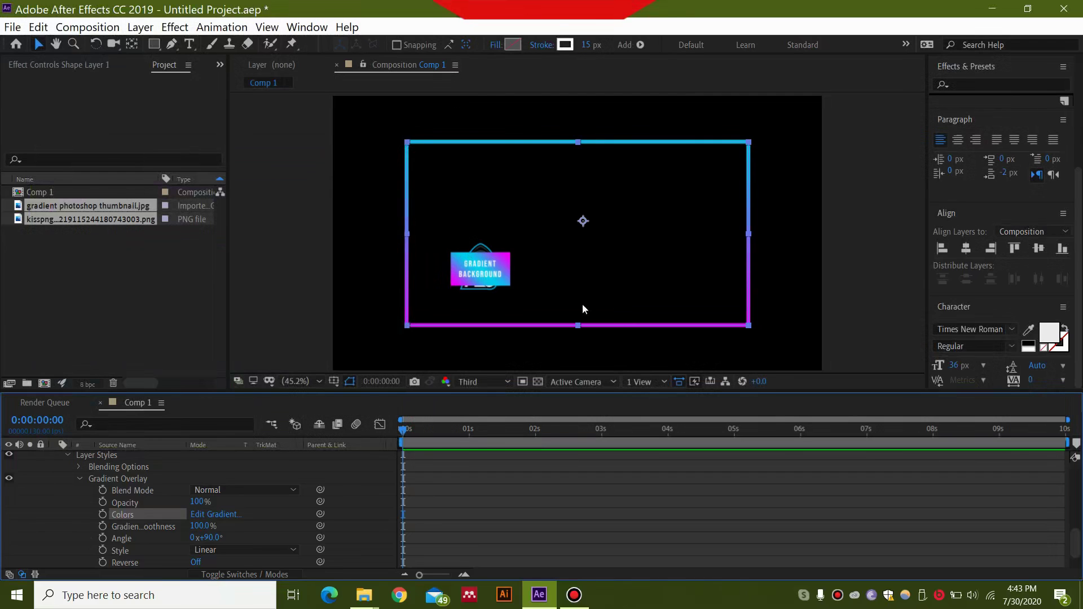
- Set the Gradient Overlay angle to 45°
left_click(213, 538)
type("45")
key("Return")
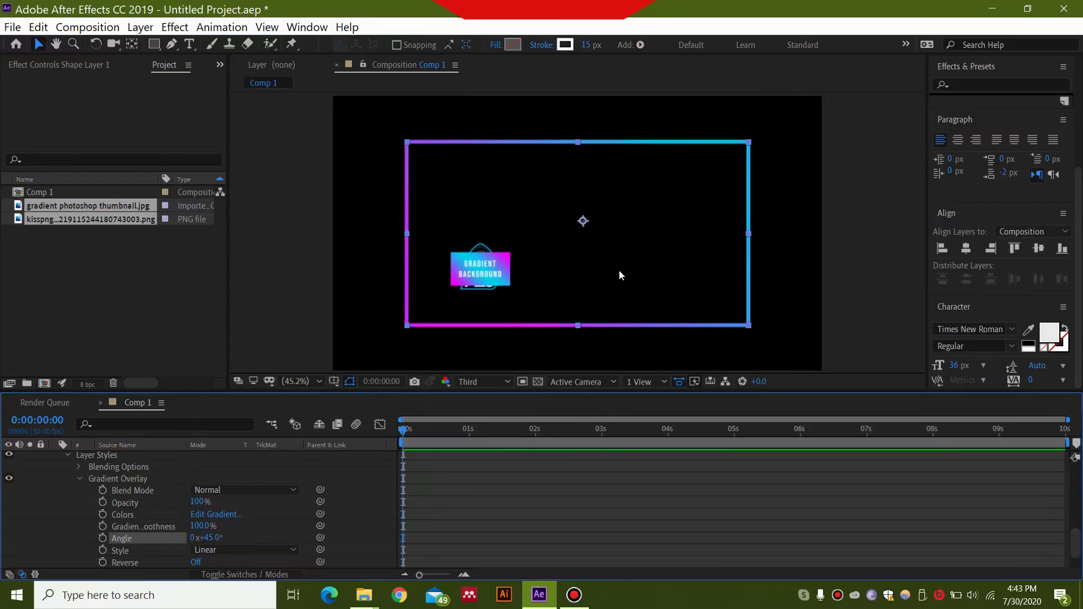
scroll(158, 489, "up", 8)
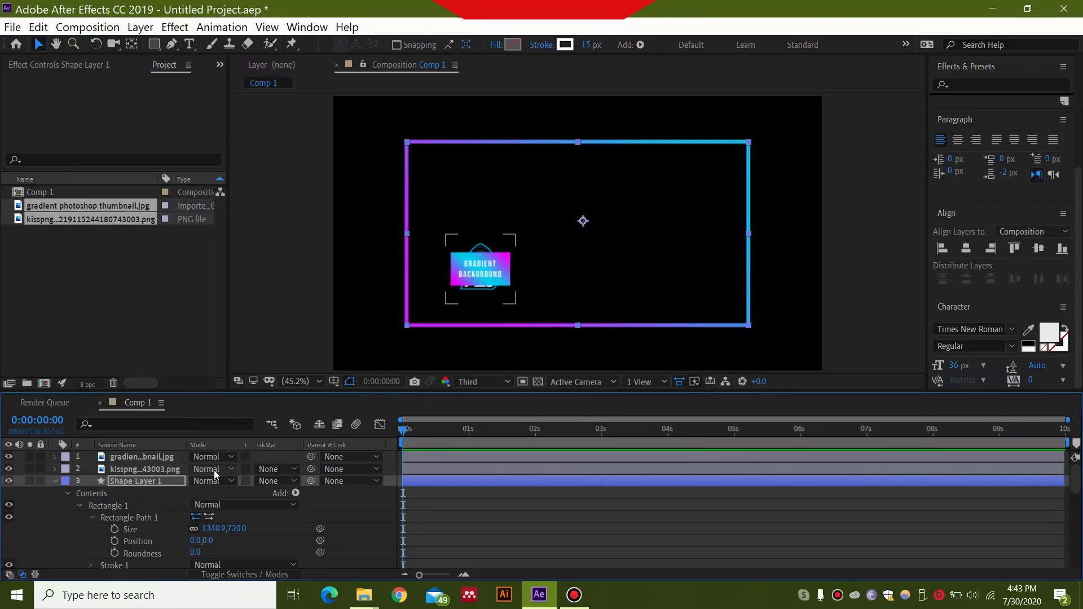
scroll(214, 473, "down", 8)
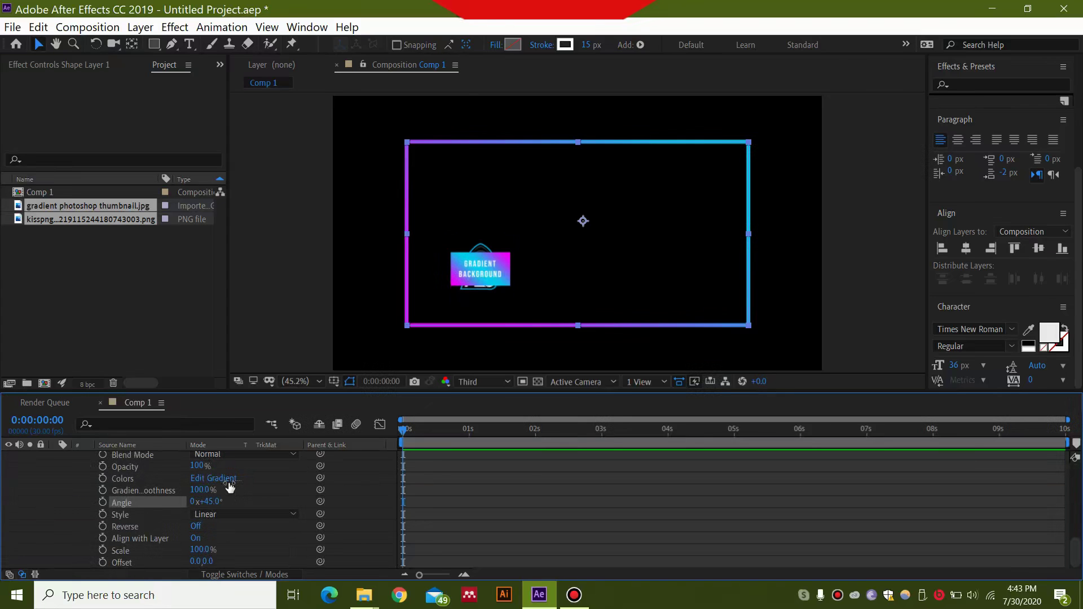
- Reopen the Gradient Editor to check the cyan right stop, then close it unchanged
left_click(223, 478)
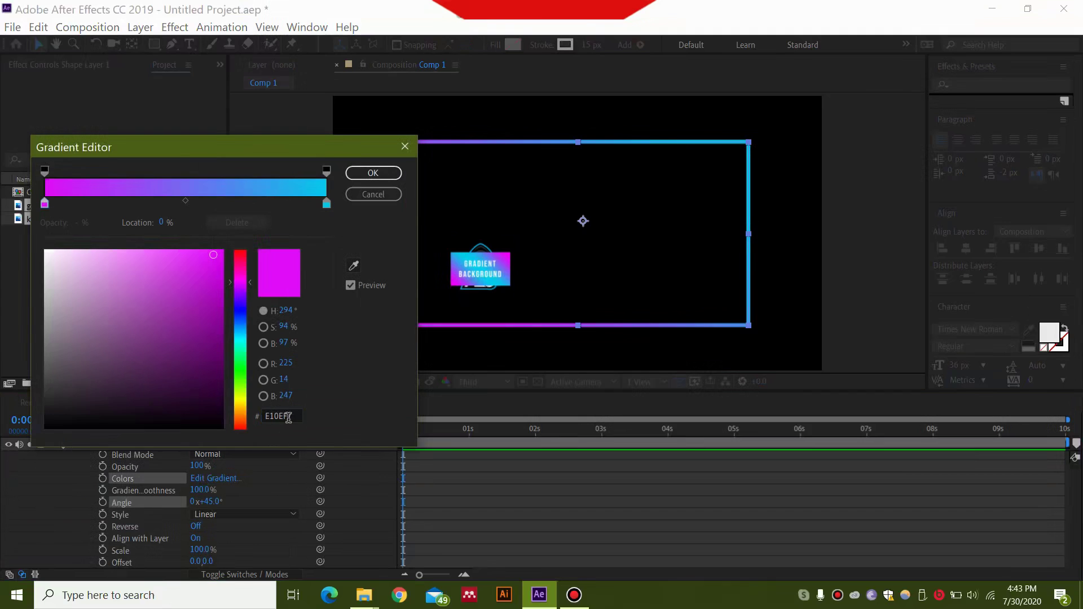
left_click(327, 204)
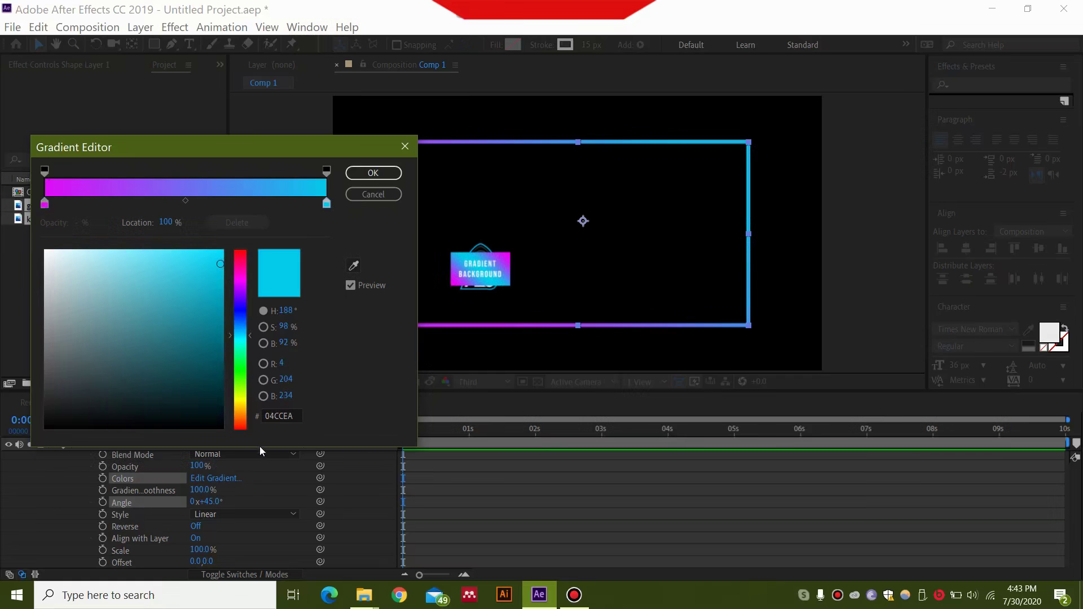
left_click(405, 148)
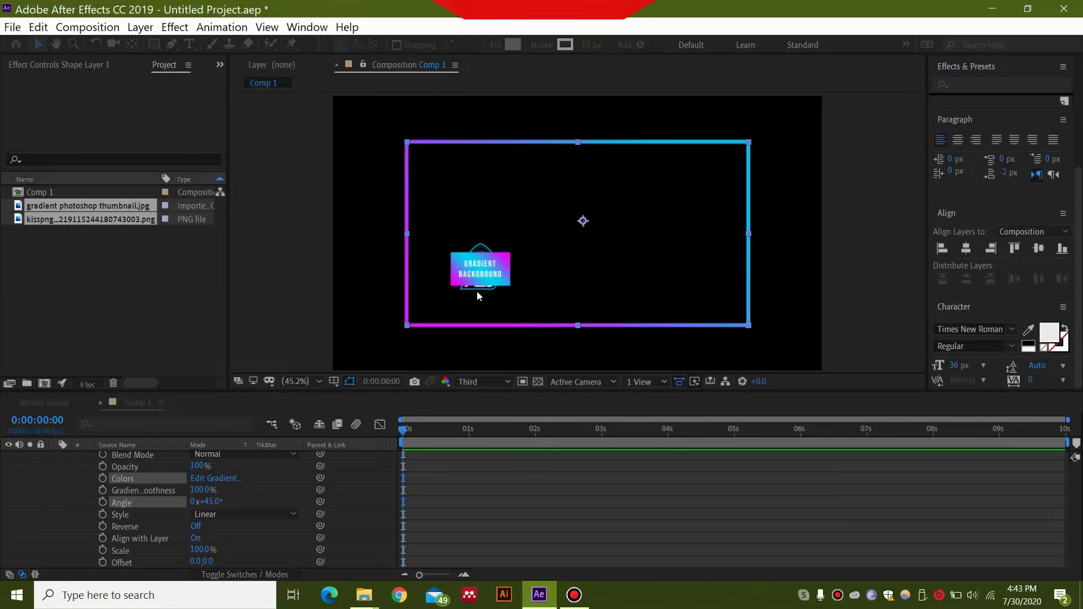
- Hide the gradient thumbnail layer while keeping the logo layer visible
scroll(235, 488, "up", 5)
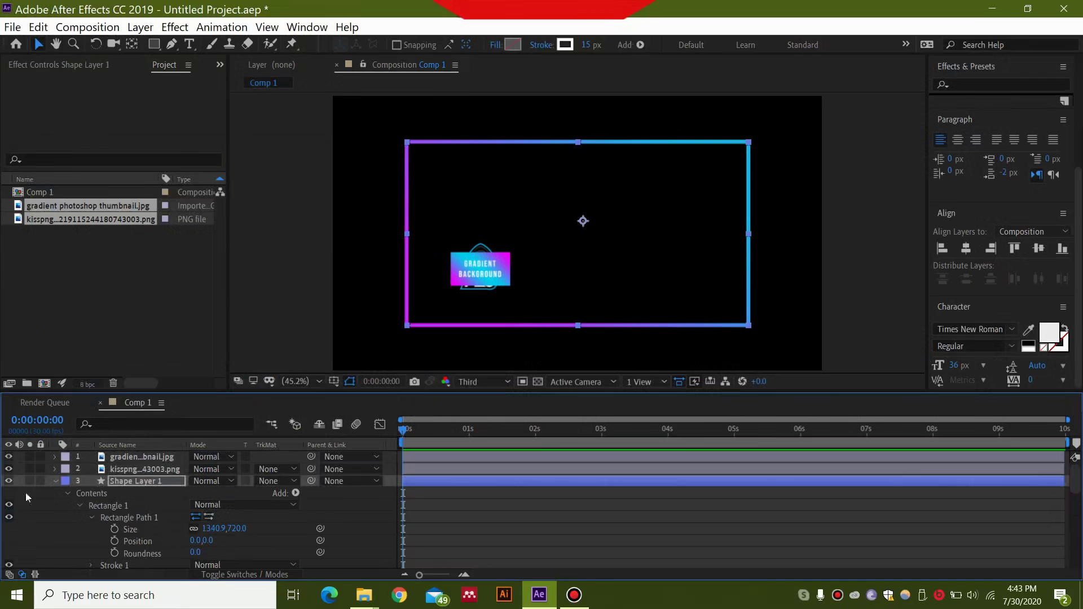
left_click(8, 469)
left_click(9, 468)
left_click(8, 456)
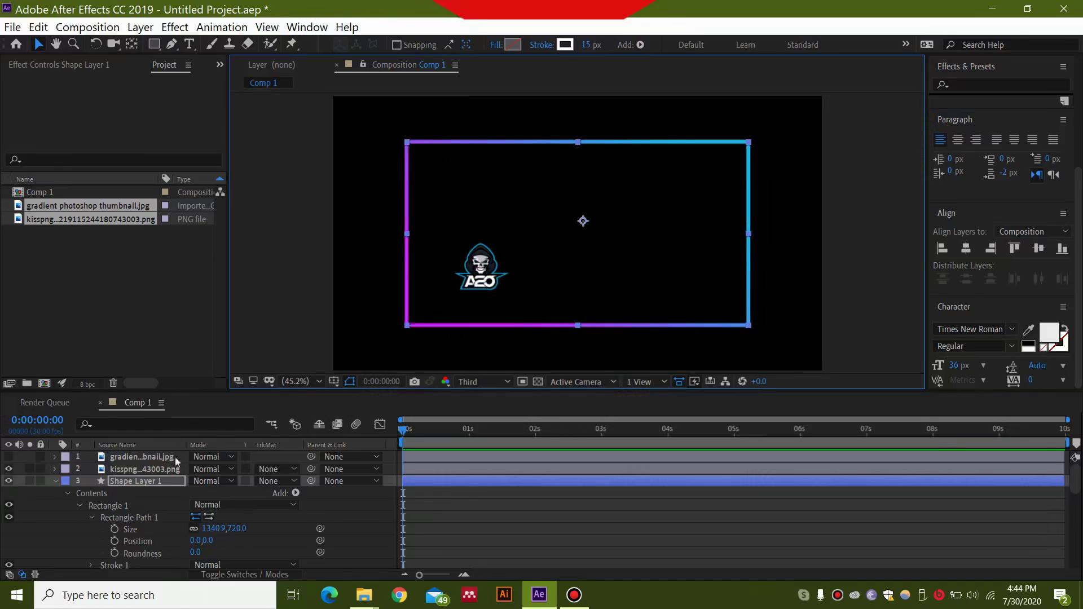
- Move the A2O logo to the border's bottom edge, centre it horizontally, and scale it down
left_click(152, 470)
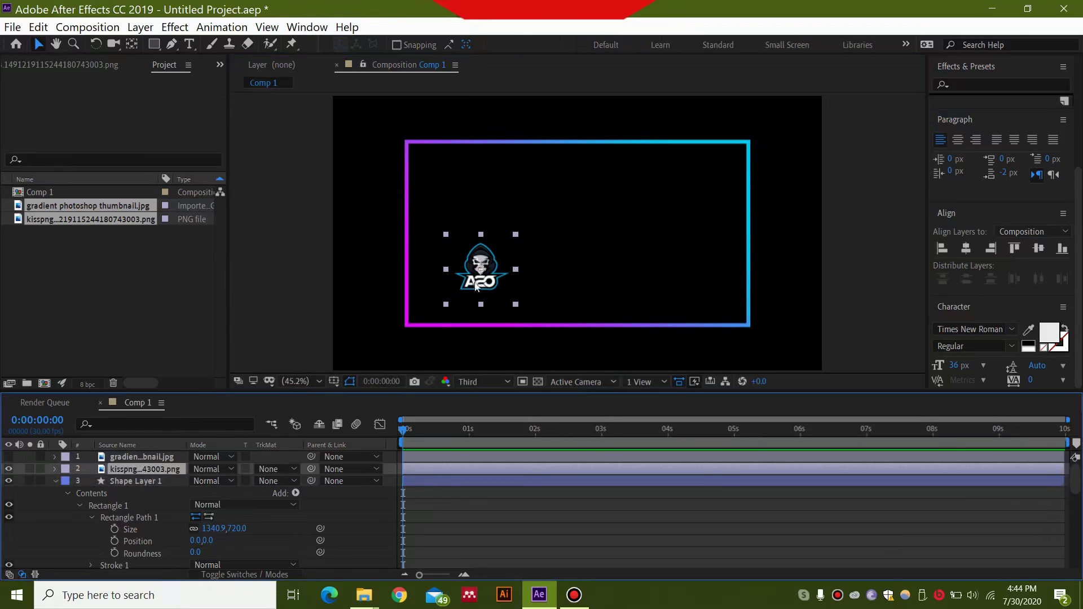
left_click_drag(488, 275, 572, 327)
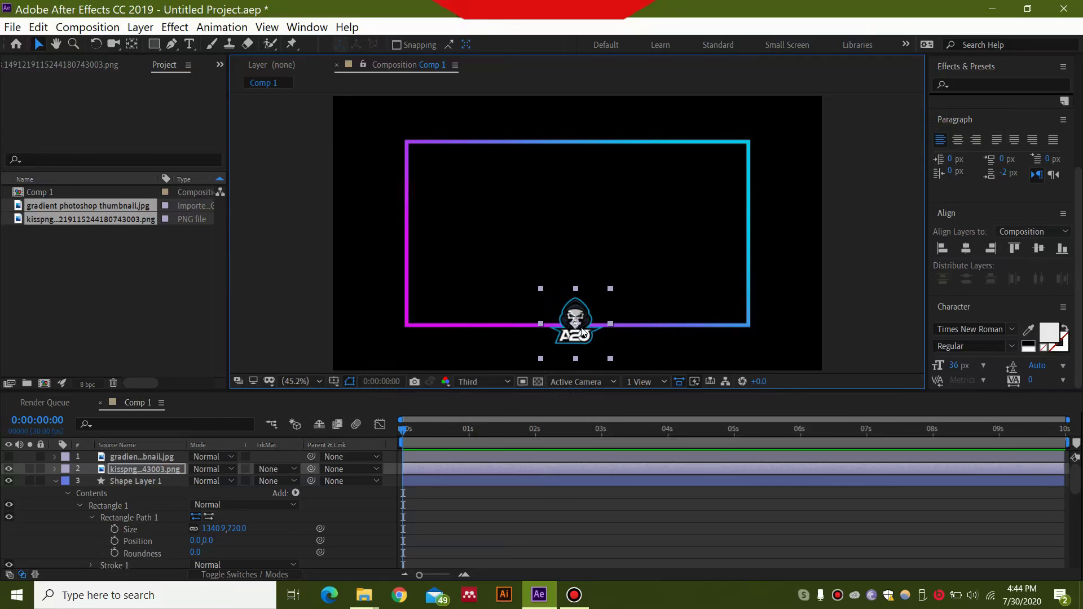
left_click_drag(578, 337, 581, 338)
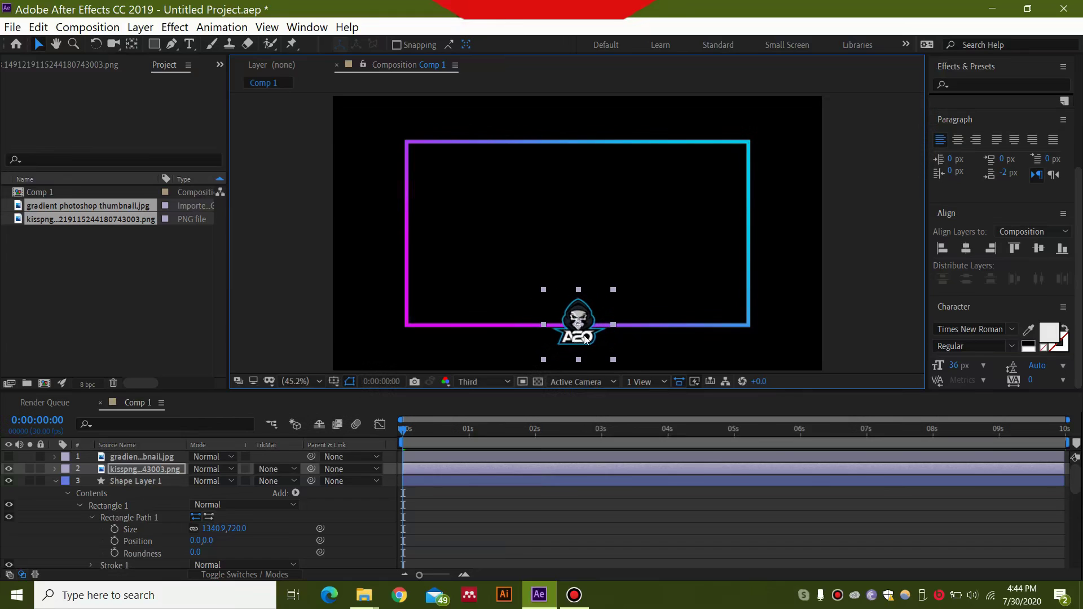
left_click(967, 253)
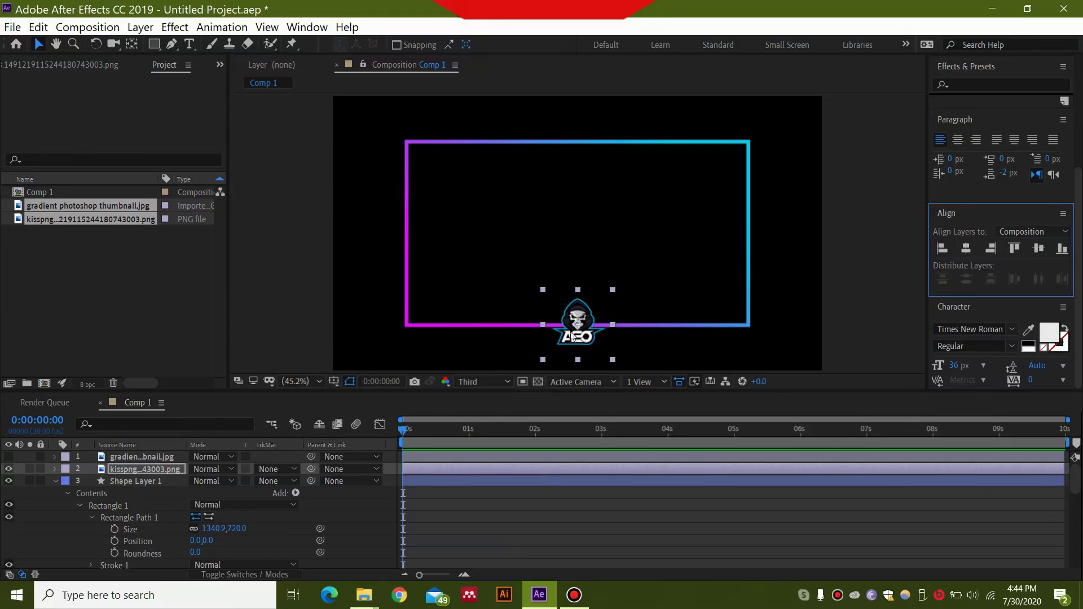
left_click_drag(615, 293, 608, 303)
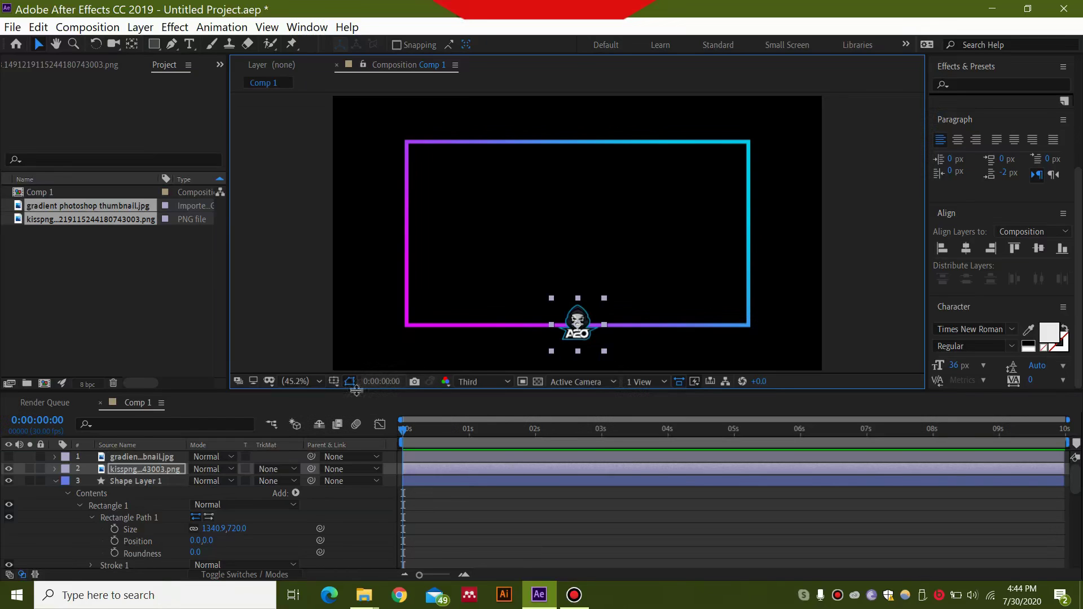
scroll(141, 510, "down", 10)
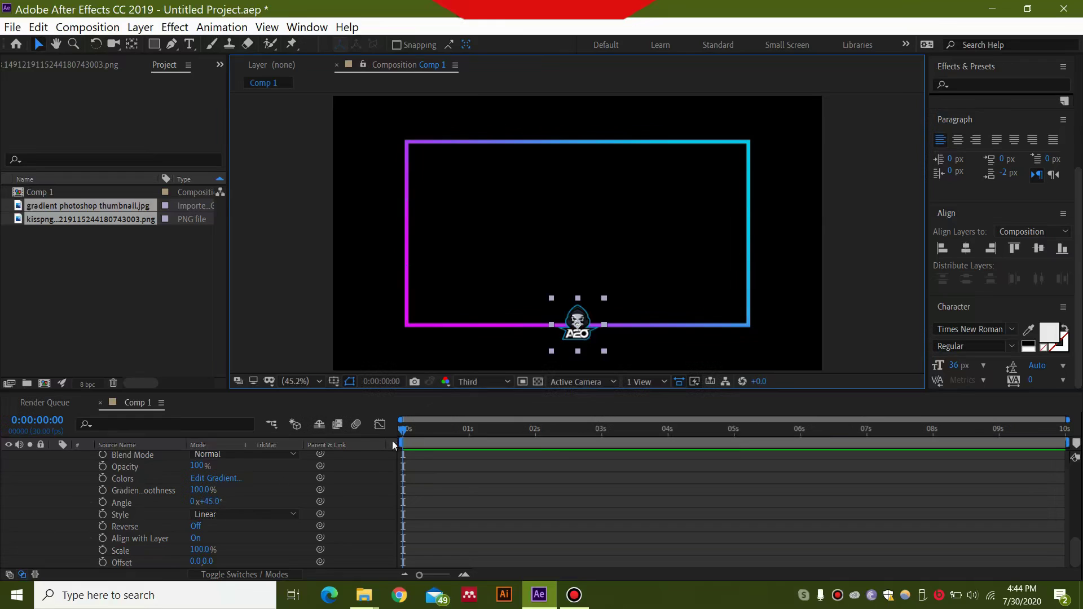
- Keyframe the gradient Angle at 0 s and at the comp end with 1 revolution, then preview
mouse_move(403, 428)
left_mouse_down()
mouse_move(425, 428)
mouse_move(388, 426)
mouse_move(408, 430)
left_mouse_up()
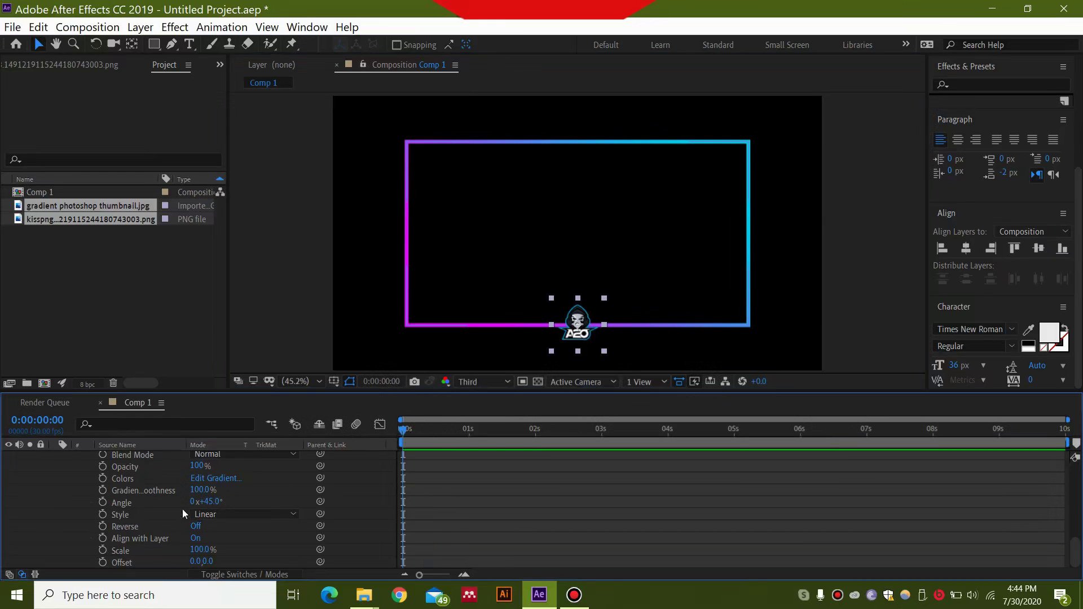
left_click(103, 502)
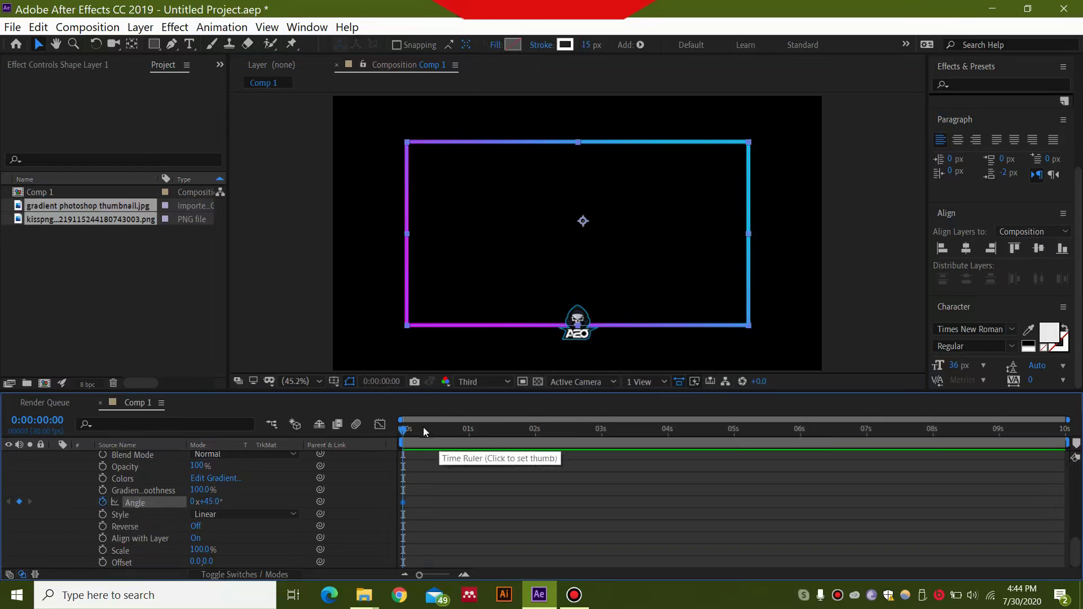
left_click_drag(404, 429, 1074, 457)
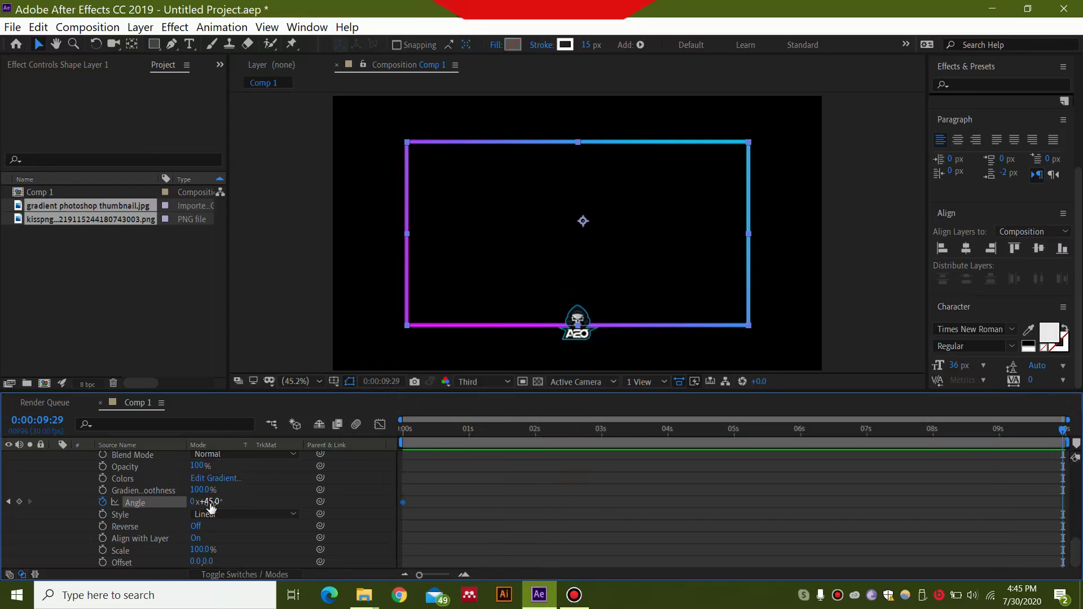
left_click(192, 503)
type("1")
key("Return")
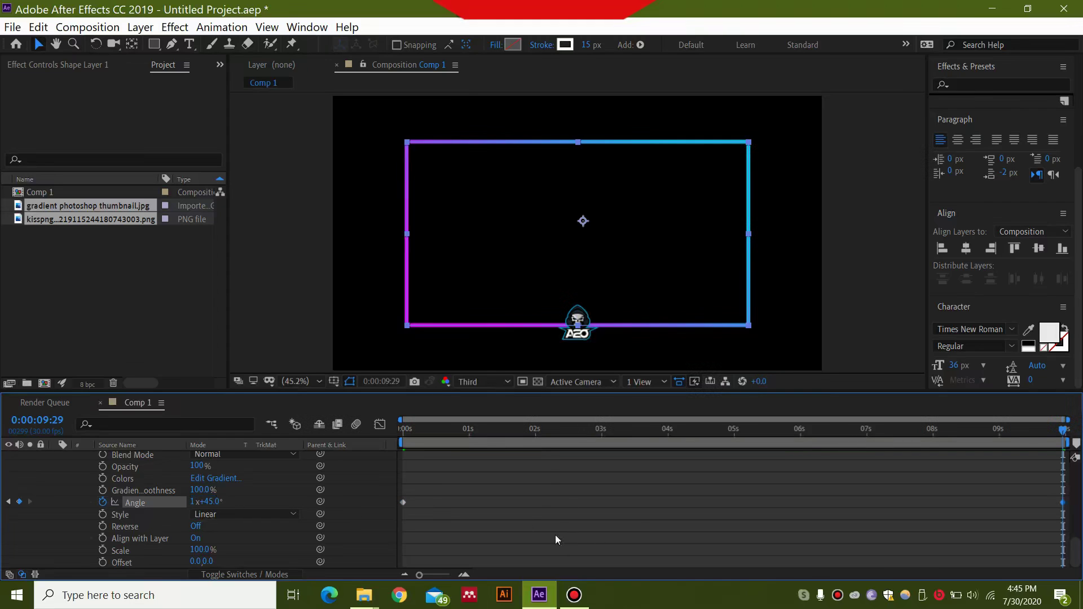
key("space")
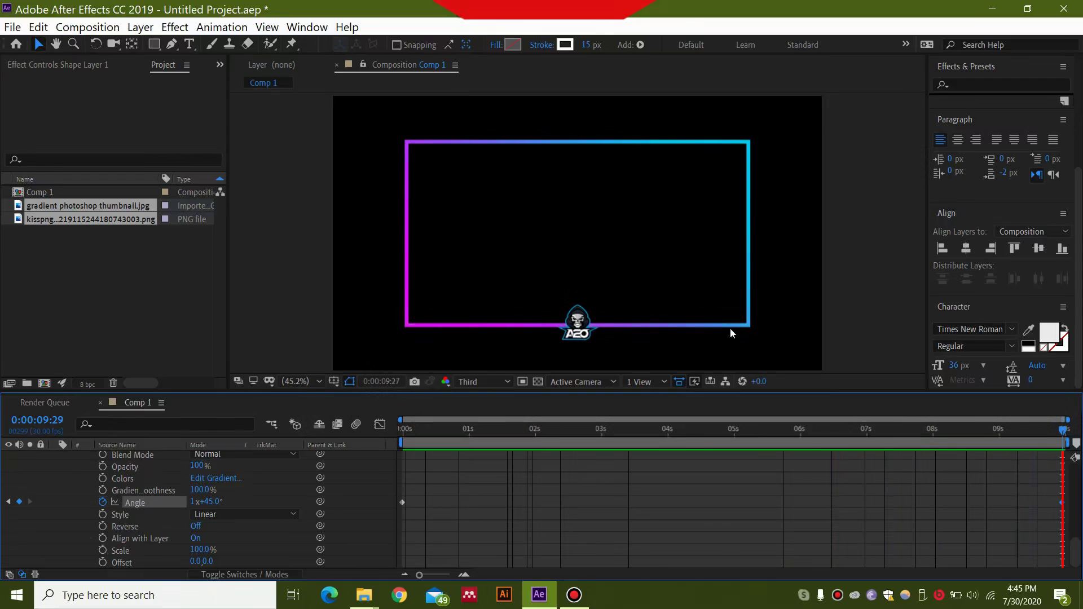
- Move the end Angle keyframe to about 4 s and preview the faster spin from the start
key("space")
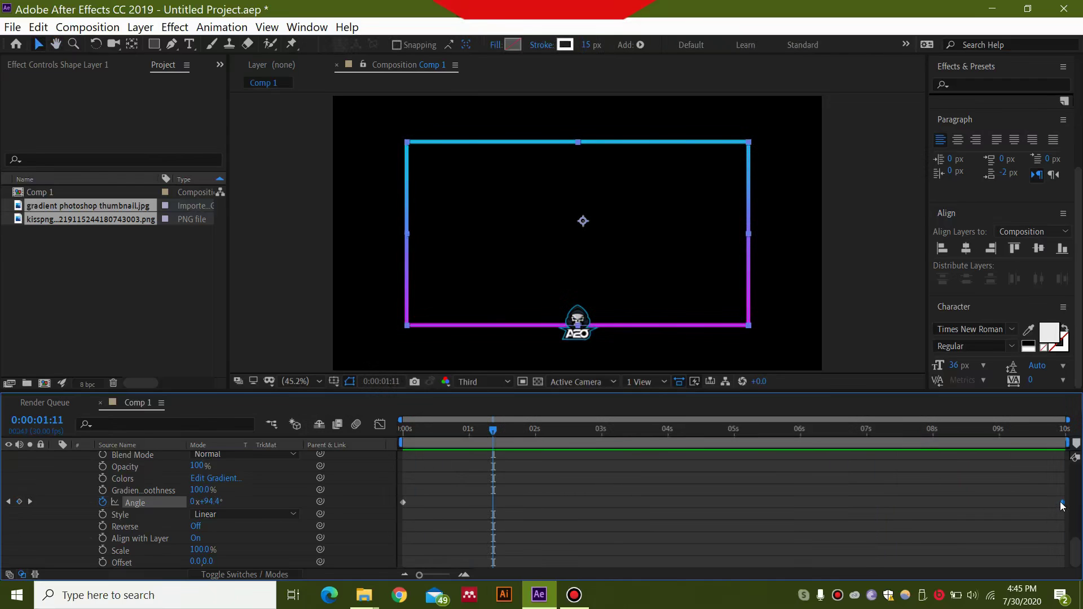
left_click_drag(1062, 501, 670, 500)
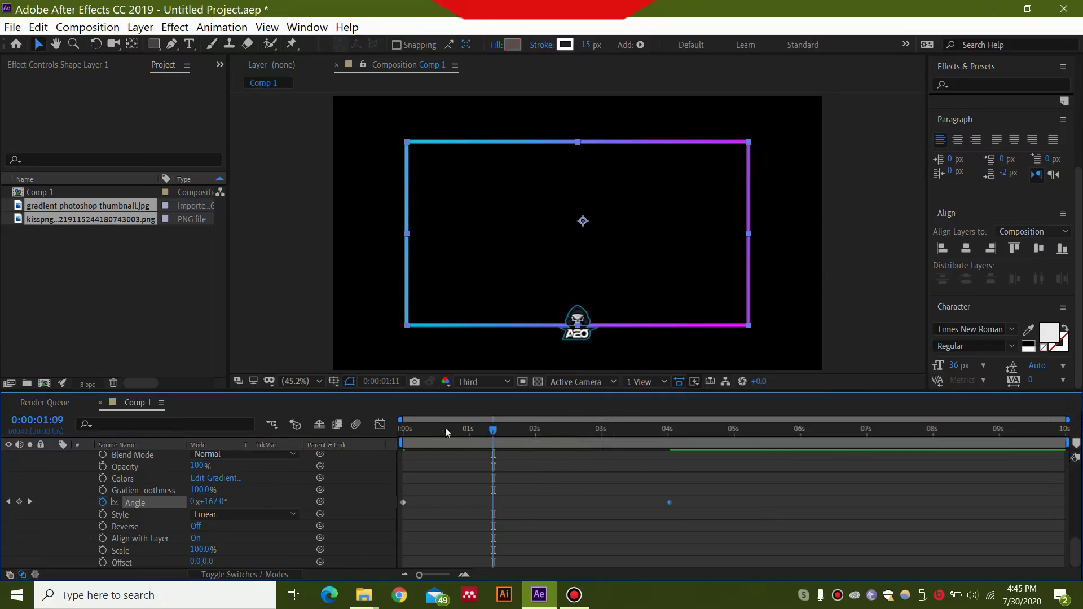
key("Home")
key("space")
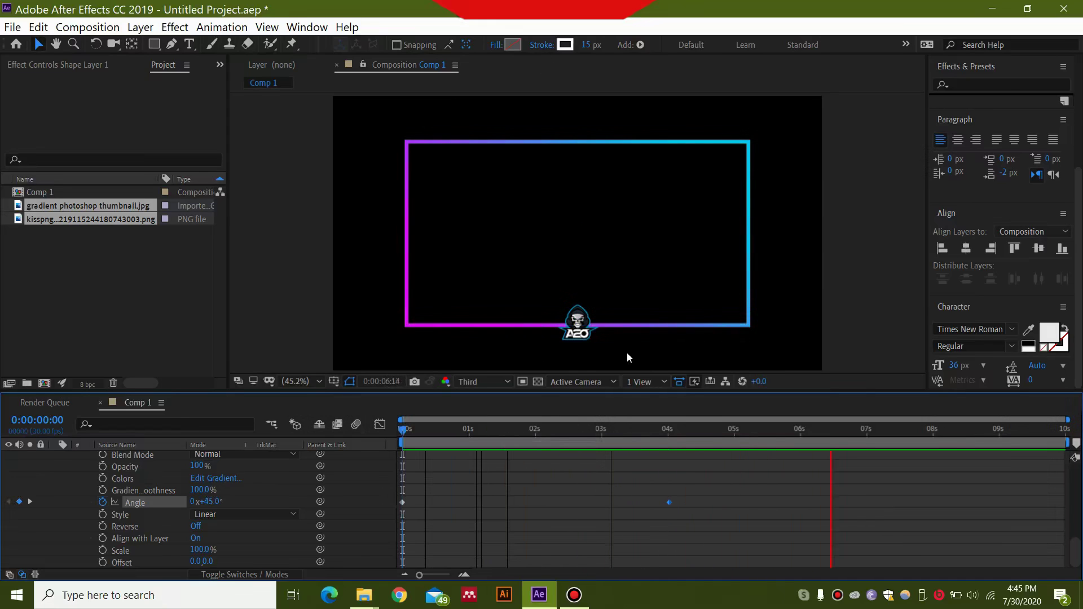
- Stop playback and set the current time to 0:00:04:09
left_click(926, 431)
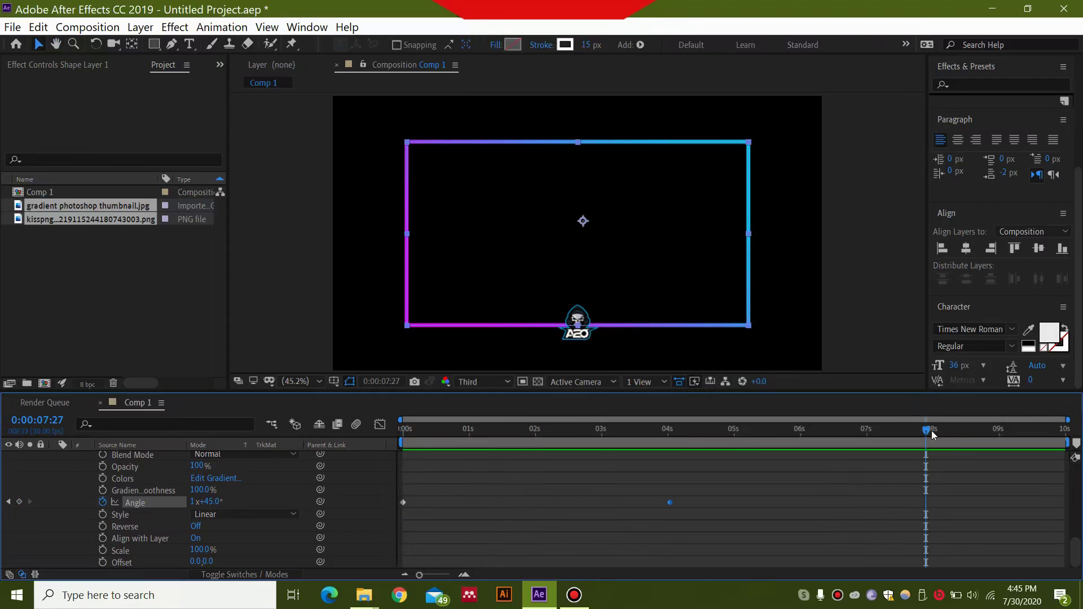
left_click_drag(926, 431, 729, 439)
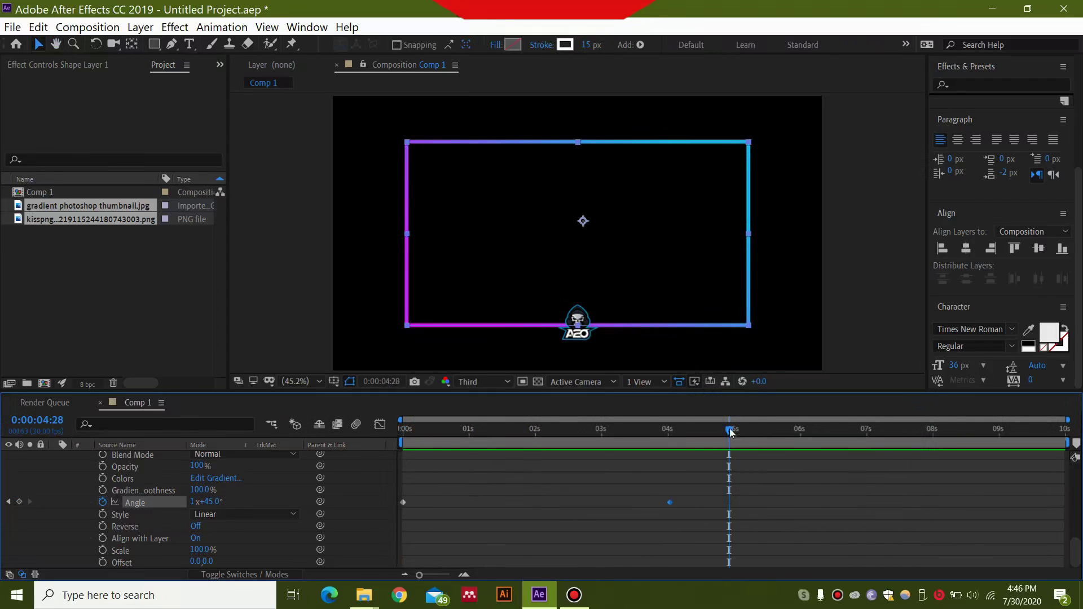
left_click_drag(730, 432, 688, 433)
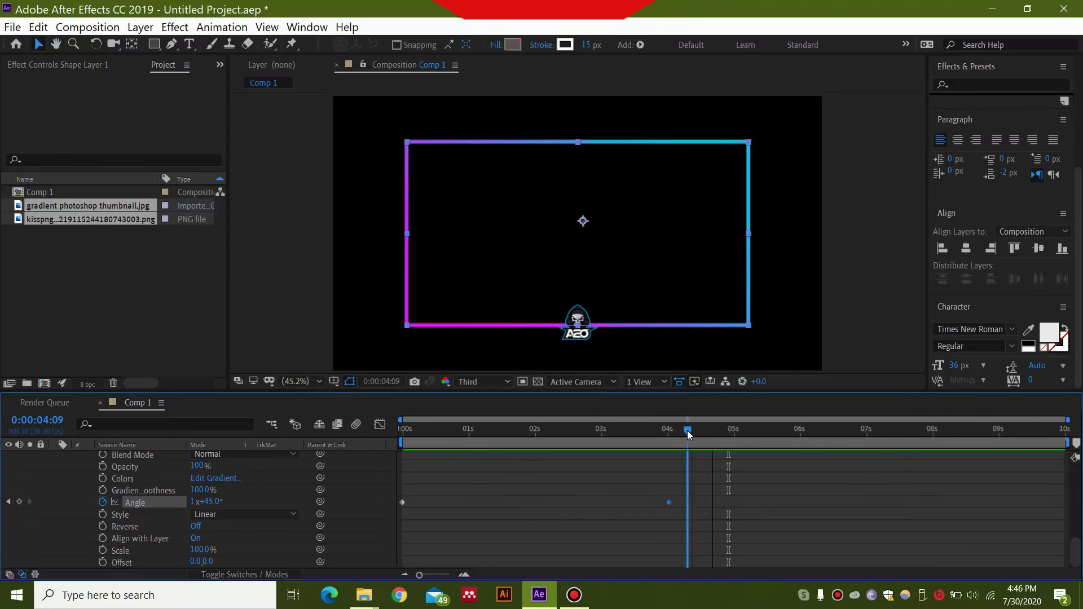
left_click_drag(688, 434, 687, 434)
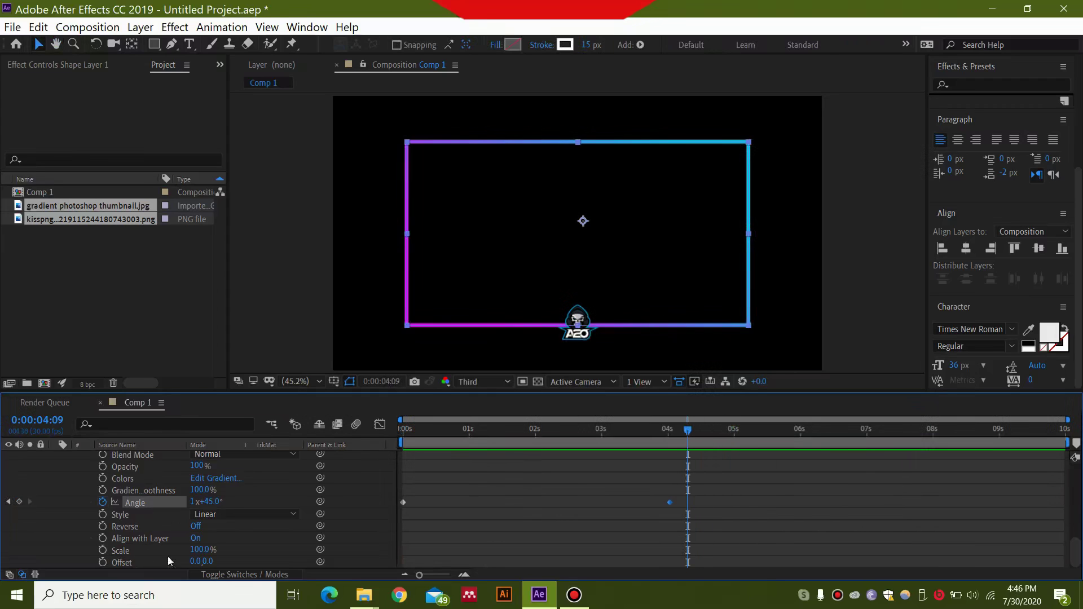
- Reduce the gradient Scale to 10% and preview the sharper pink-to-blue split
left_click_drag(203, 549, 182, 550)
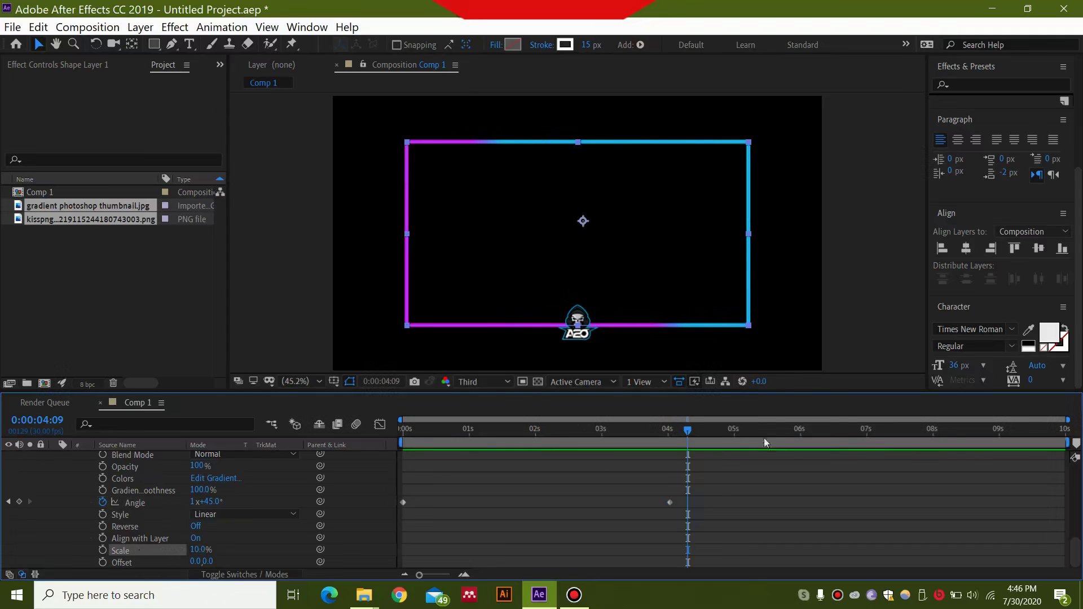
left_click_drag(682, 432, 279, 428)
key("space")
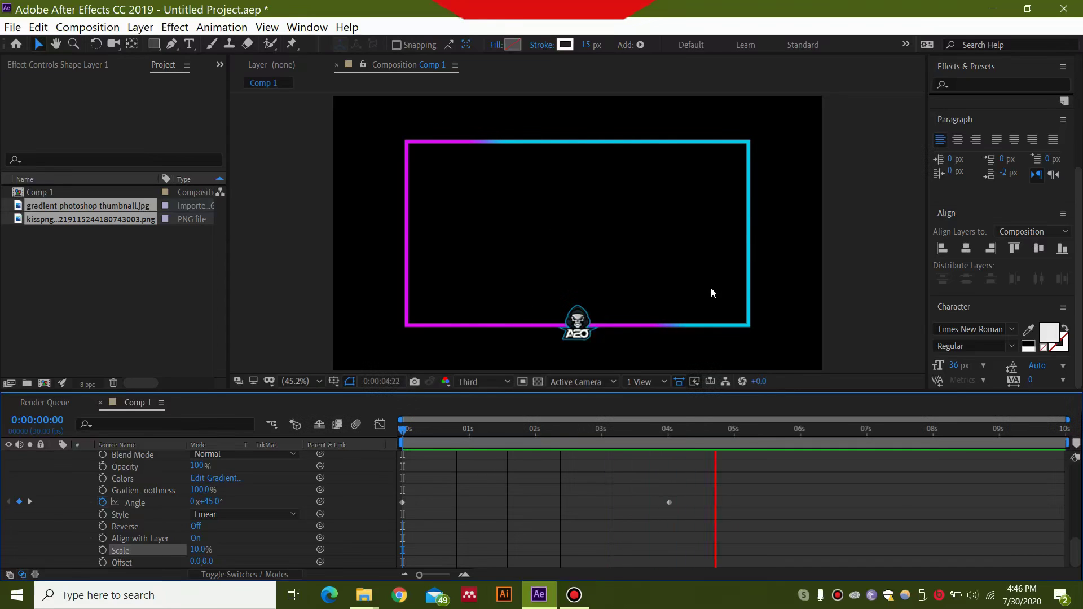
key("space")
- Shift the five-second keyframes back to the playhead at 0:00:04:03
left_click(749, 431)
left_click_drag(742, 428, 676, 443)
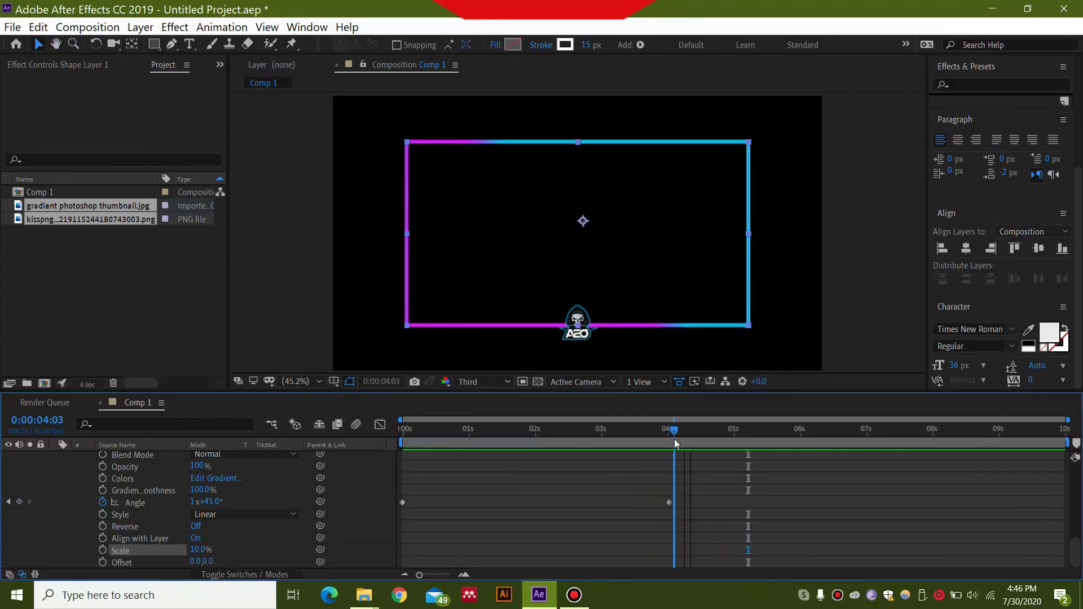
left_click_drag(748, 466, 674, 467)
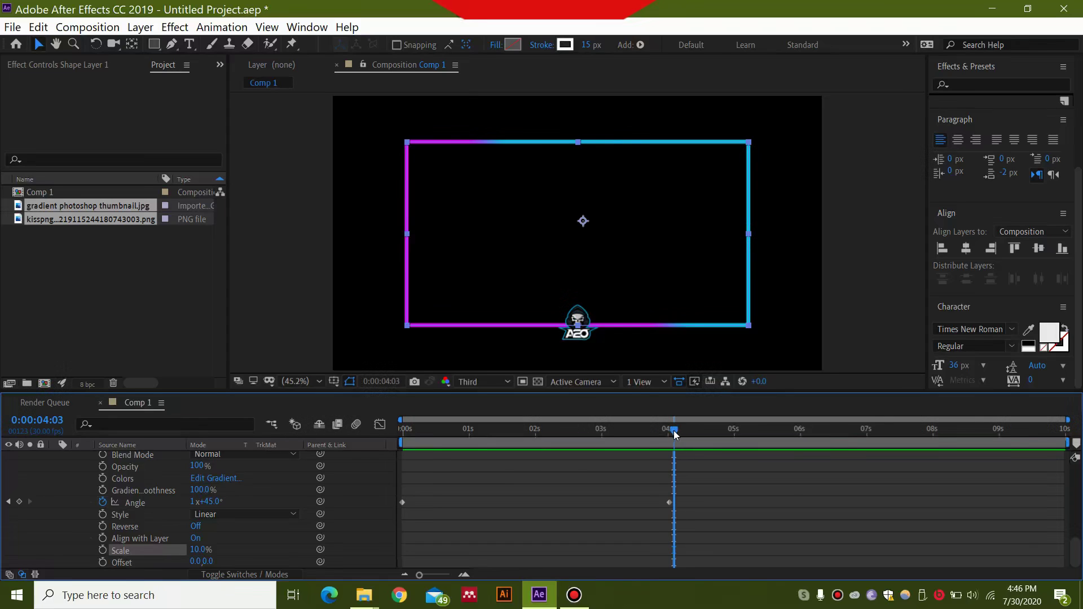
- End the work area at 4:03 and Easy Ease both Angle keyframes with F9
key("n")
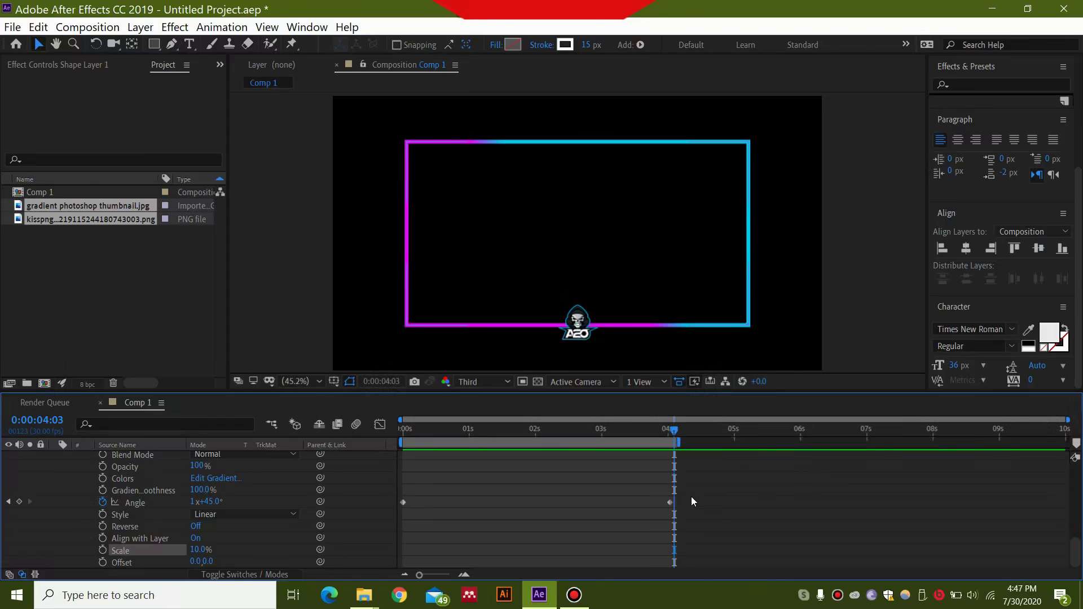
left_click_drag(692, 496, 395, 505)
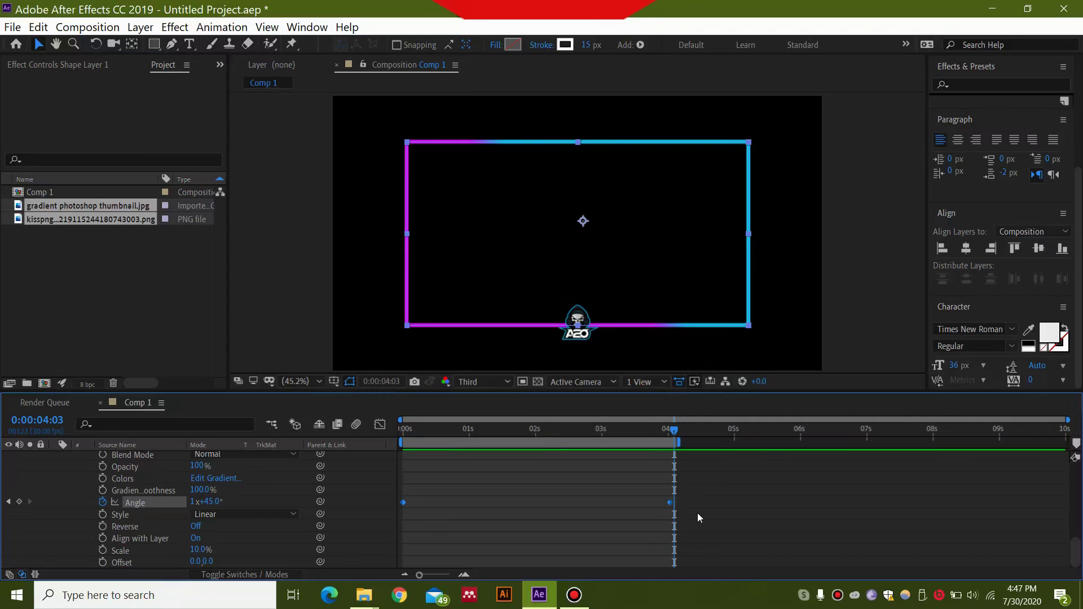
key("F9")
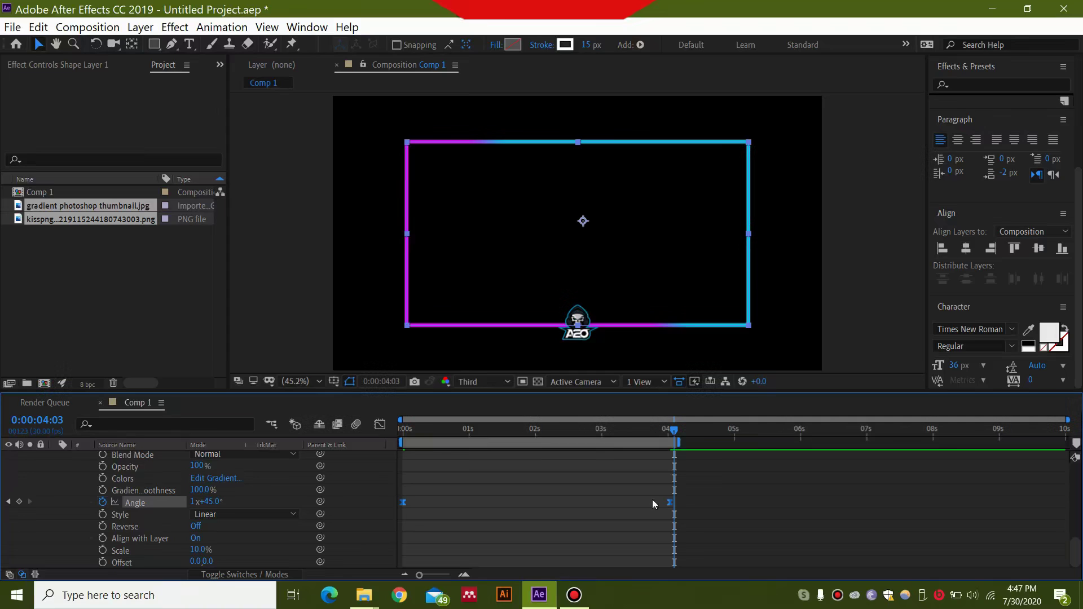
- Apply Easy Ease Out to the Angle keyframes and turn on the transparency grid
left_click_drag(689, 499, 402, 502)
right_click(402, 502)
mouse_move(499, 490)
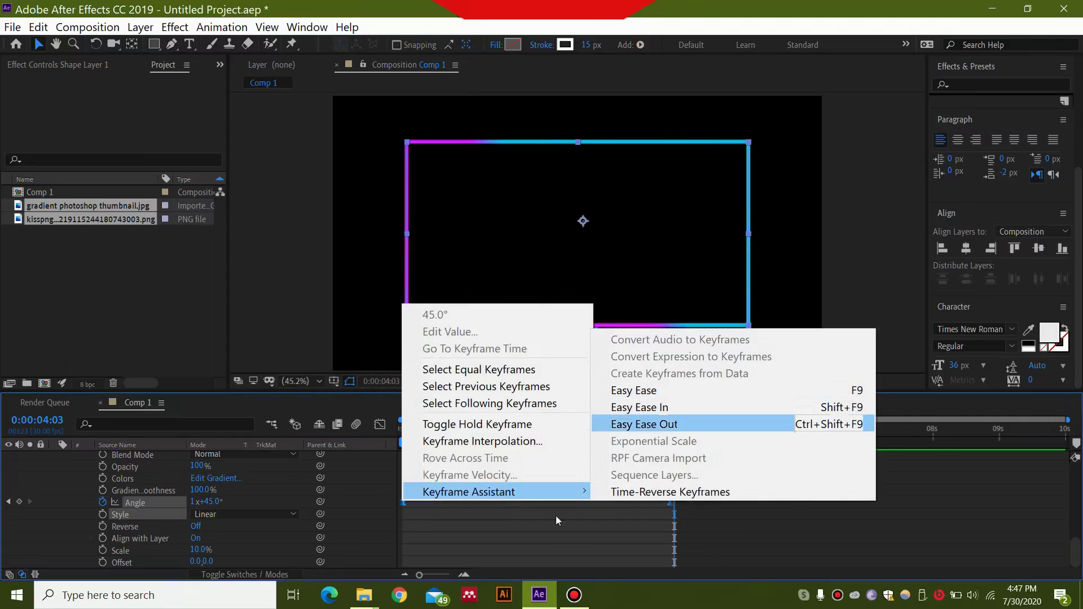
left_click(705, 424)
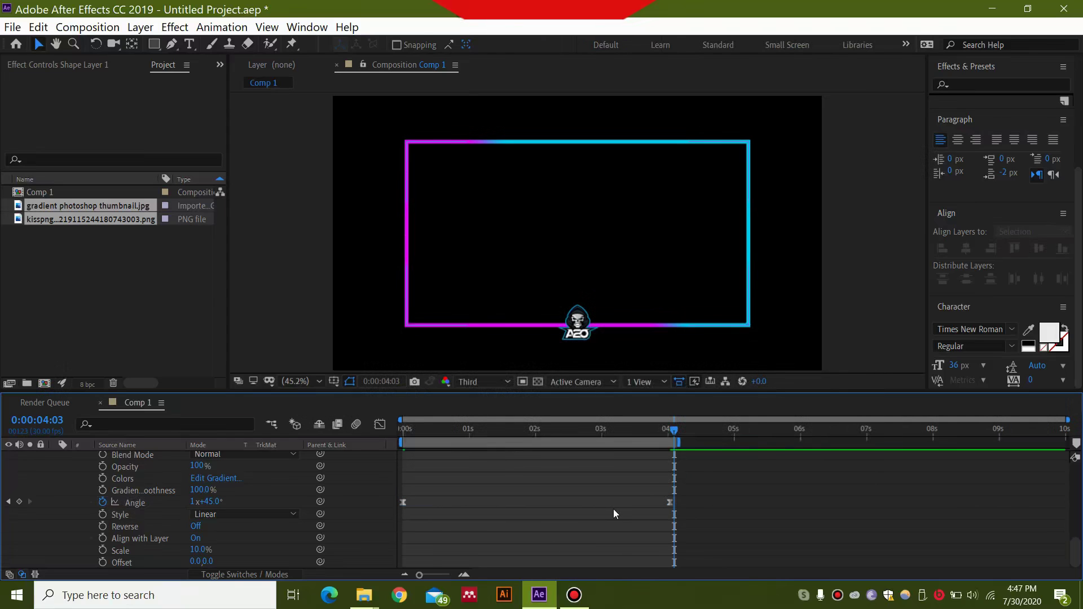
left_click(538, 381)
left_click(538, 381)
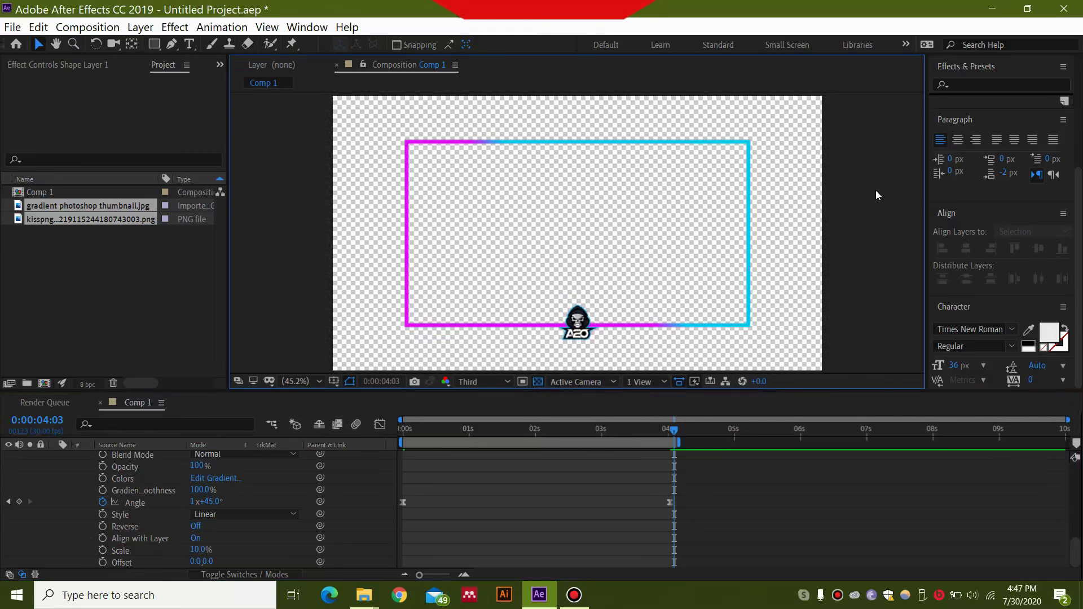
- Add Comp 1 to the Render Queue with QuickTime format and RGB + Alpha channels
left_click(8, 29)
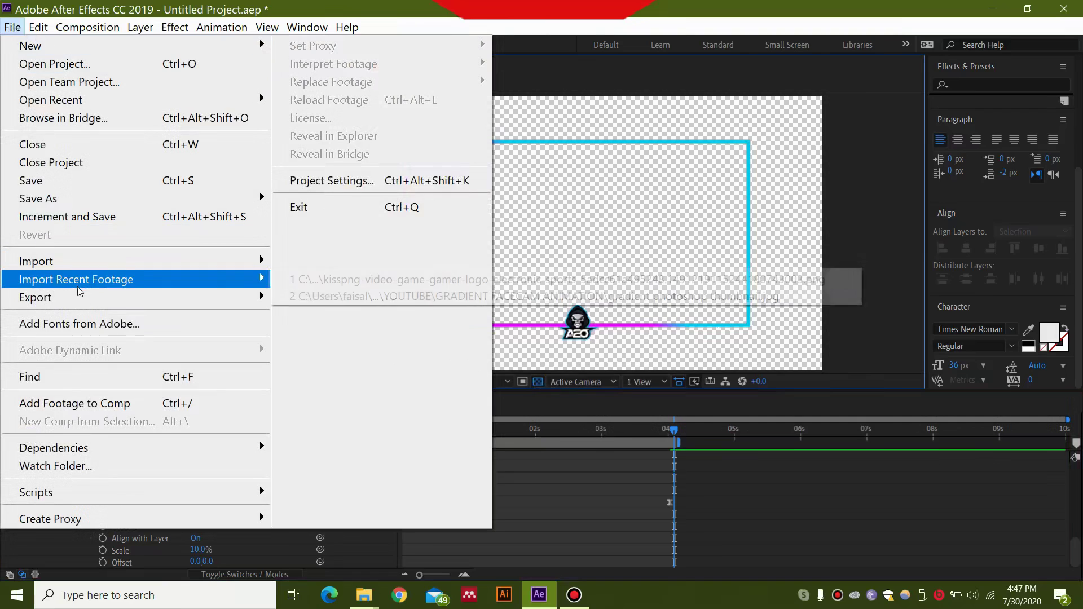
mouse_move(79, 300)
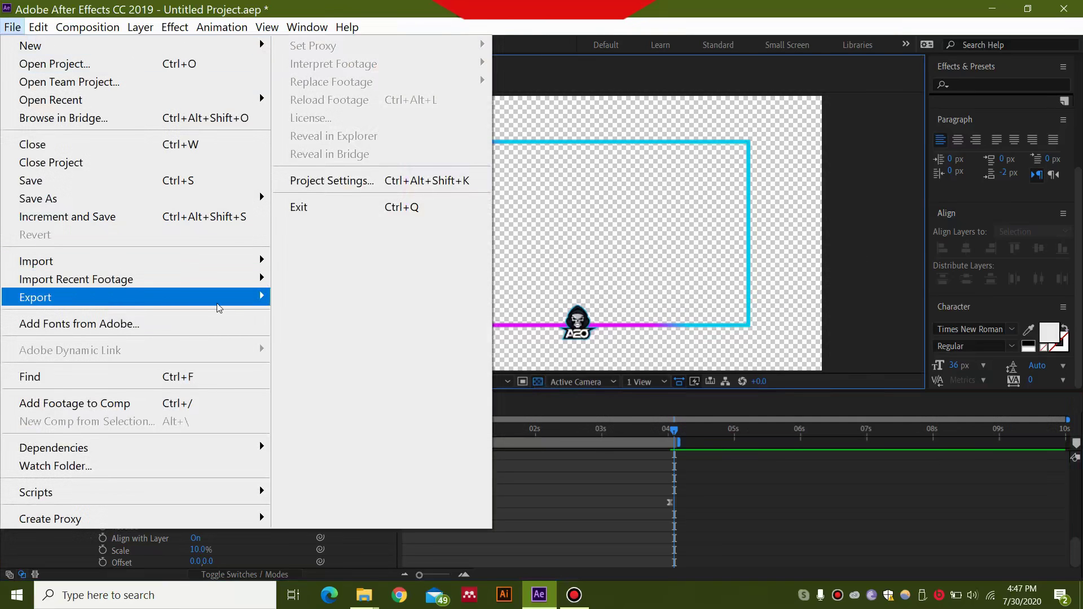
left_click(331, 315)
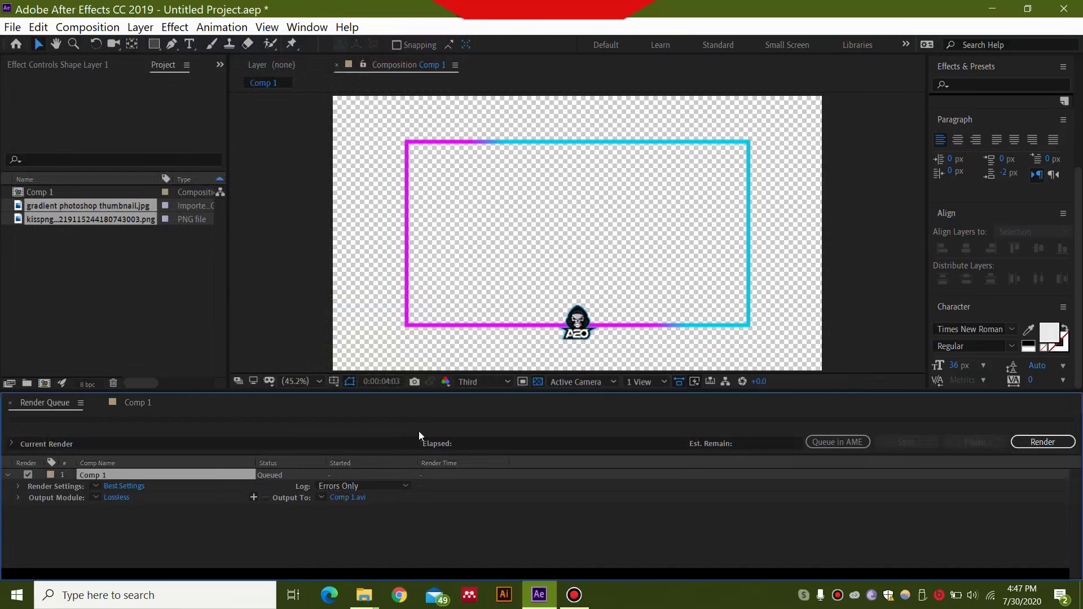
left_click(116, 497)
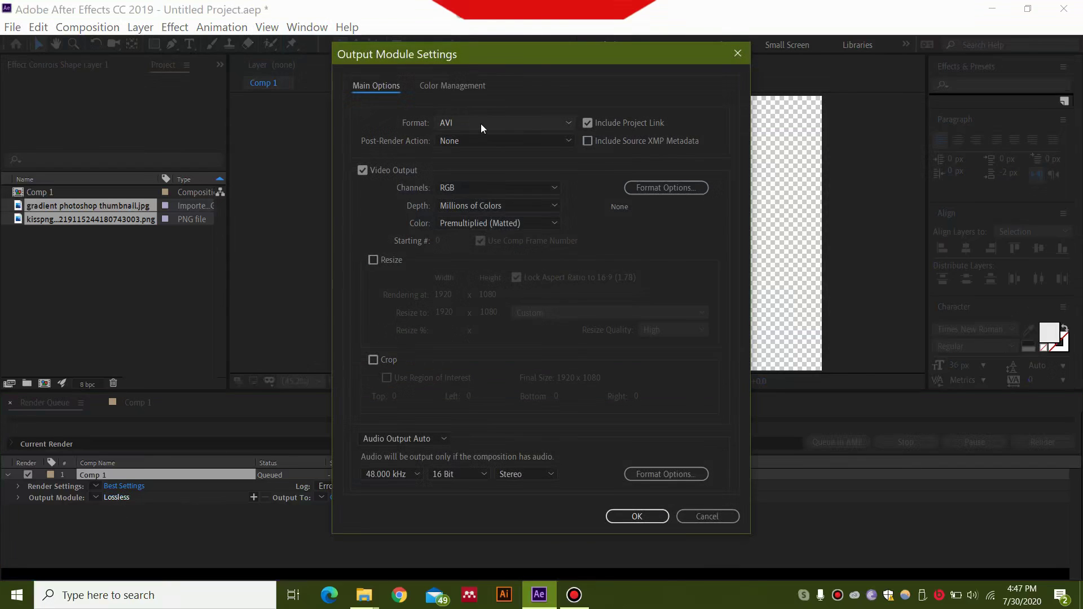
left_click(480, 122)
left_click(507, 276)
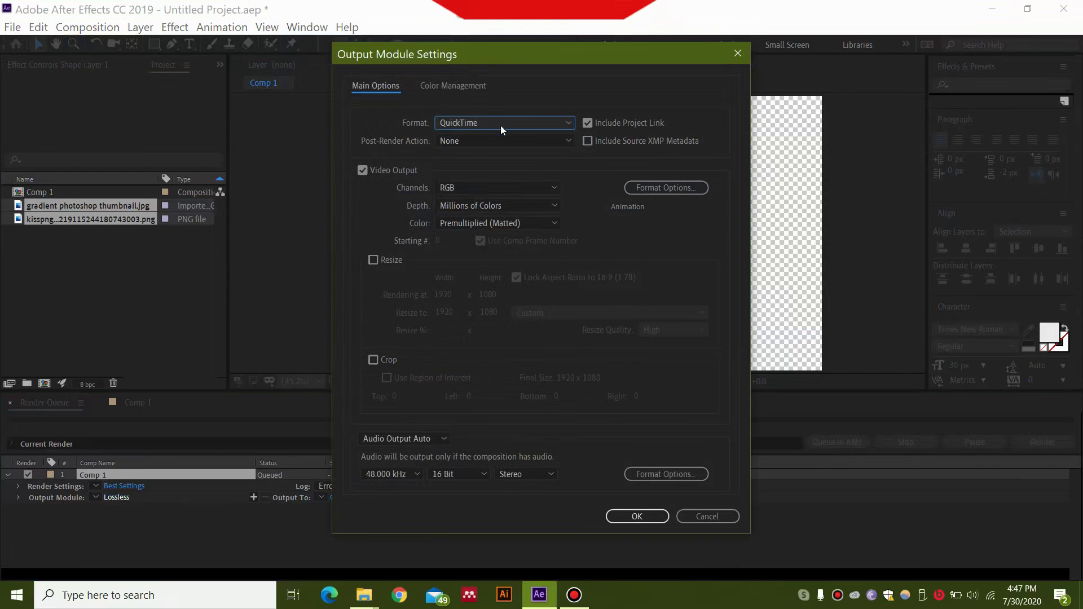
left_click(508, 188)
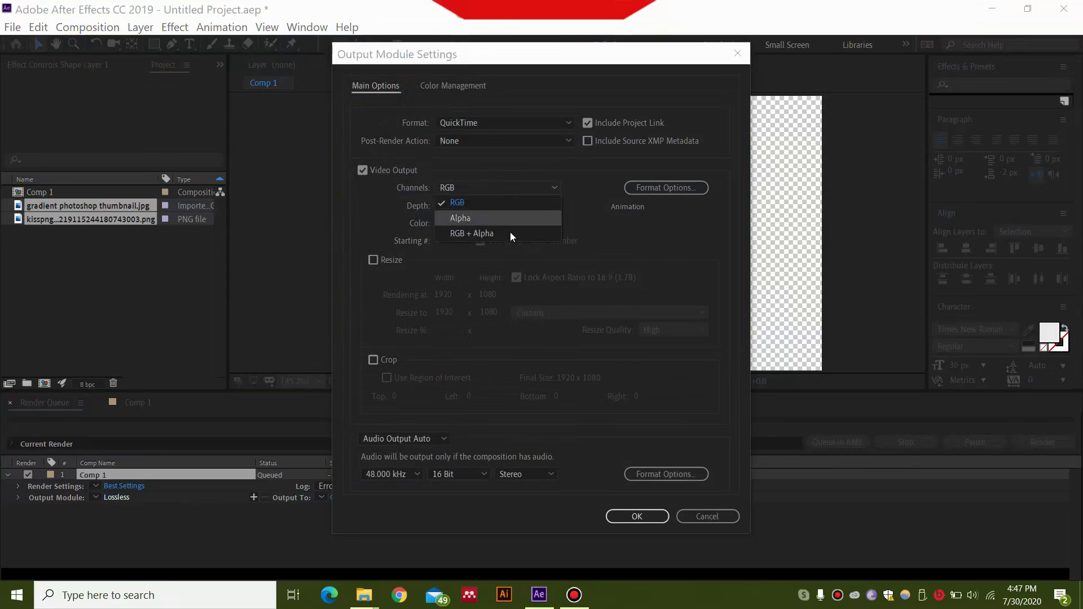
left_click(509, 232)
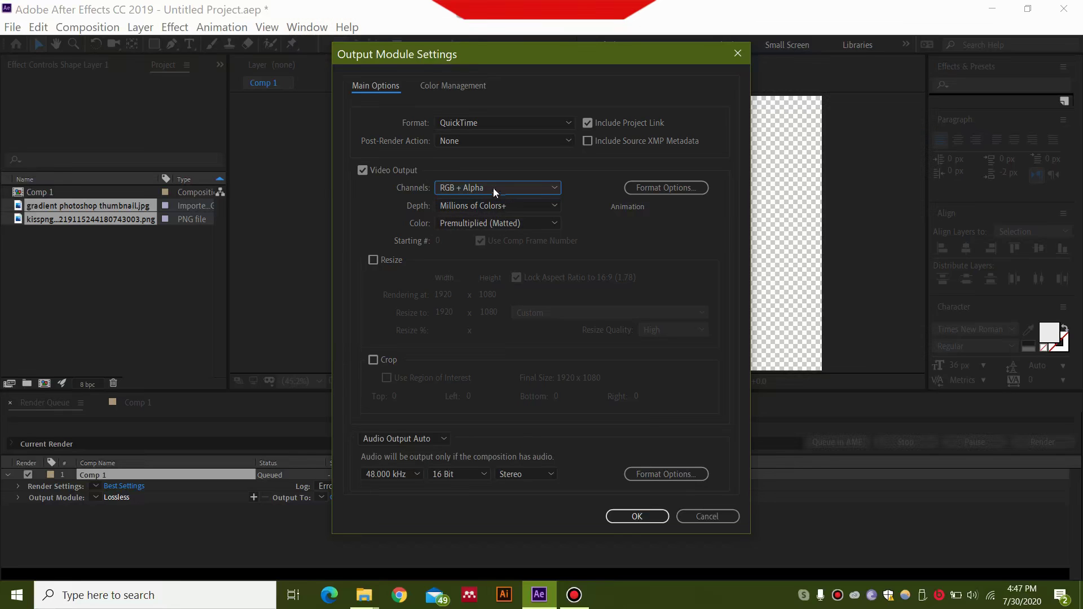
left_click(635, 517)
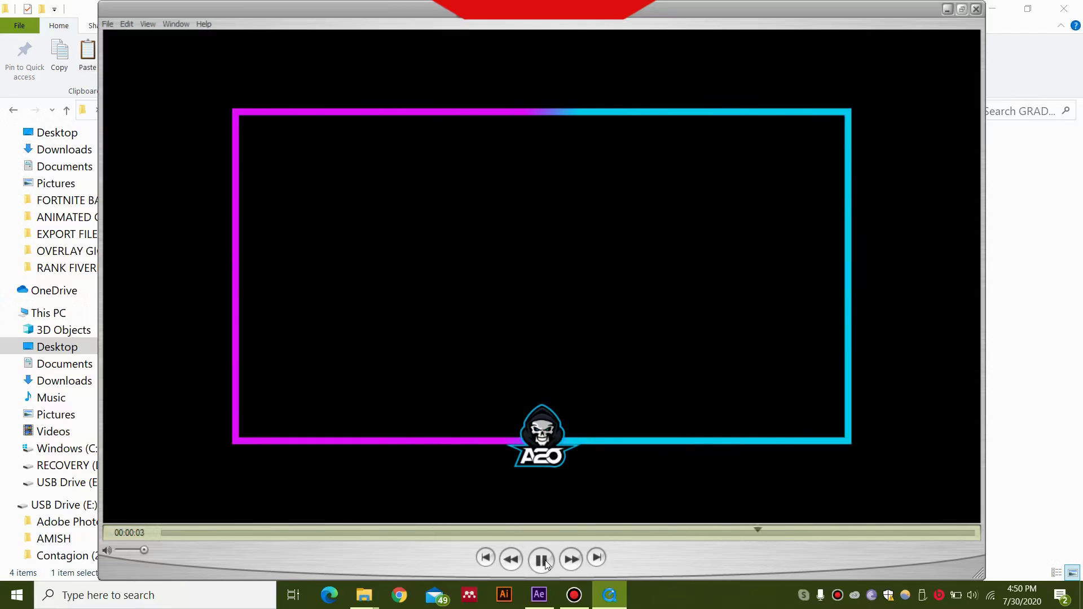
- Replay the four-second Comp 1.mov several times to check the spinning border and logo
left_click(541, 560)
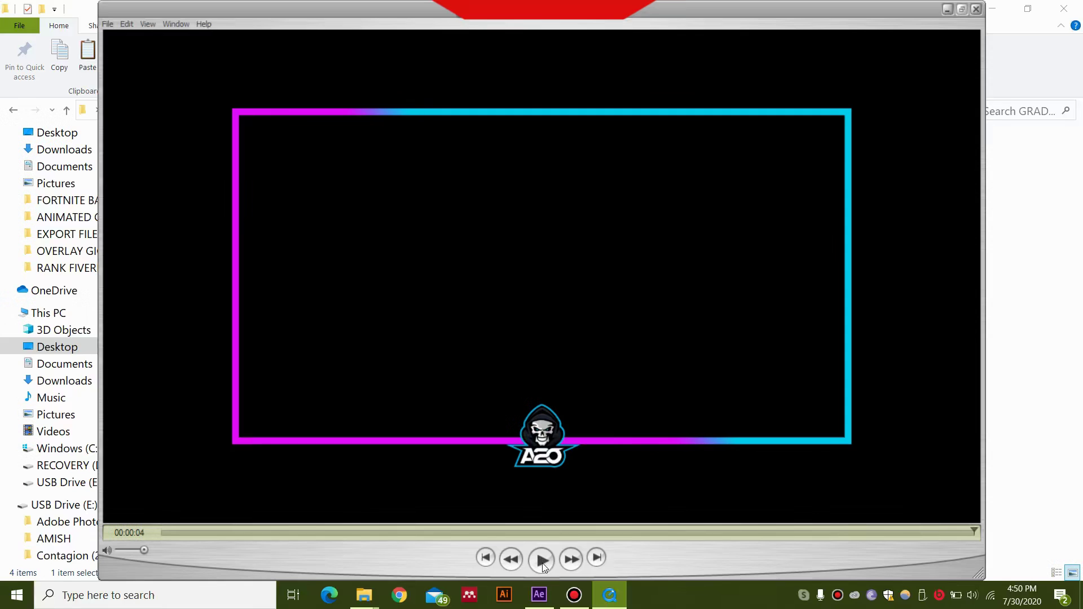
left_click(541, 563)
left_click(542, 562)
left_click(542, 562)
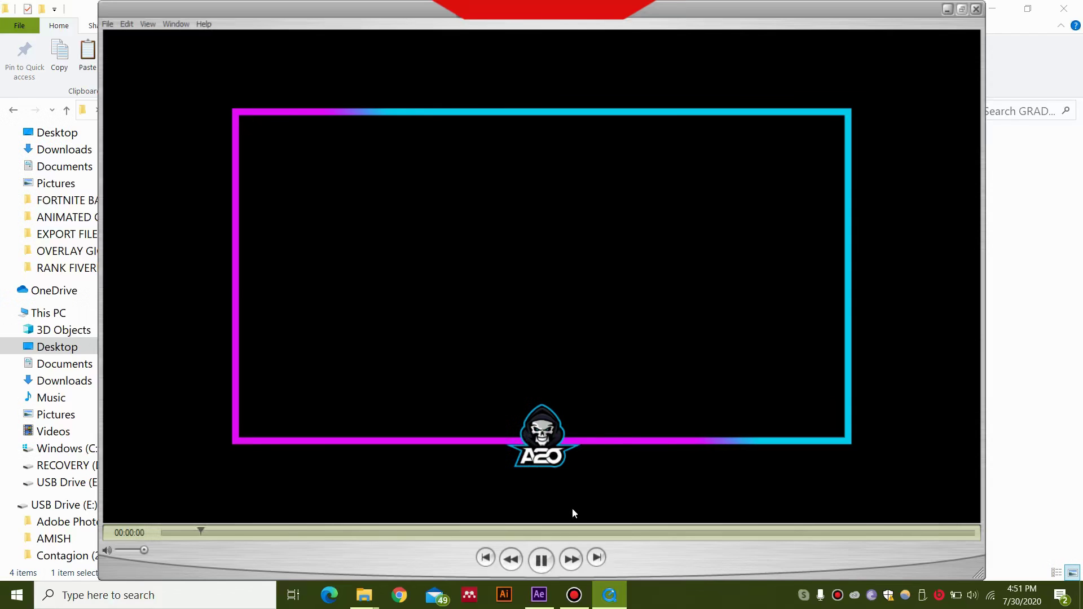